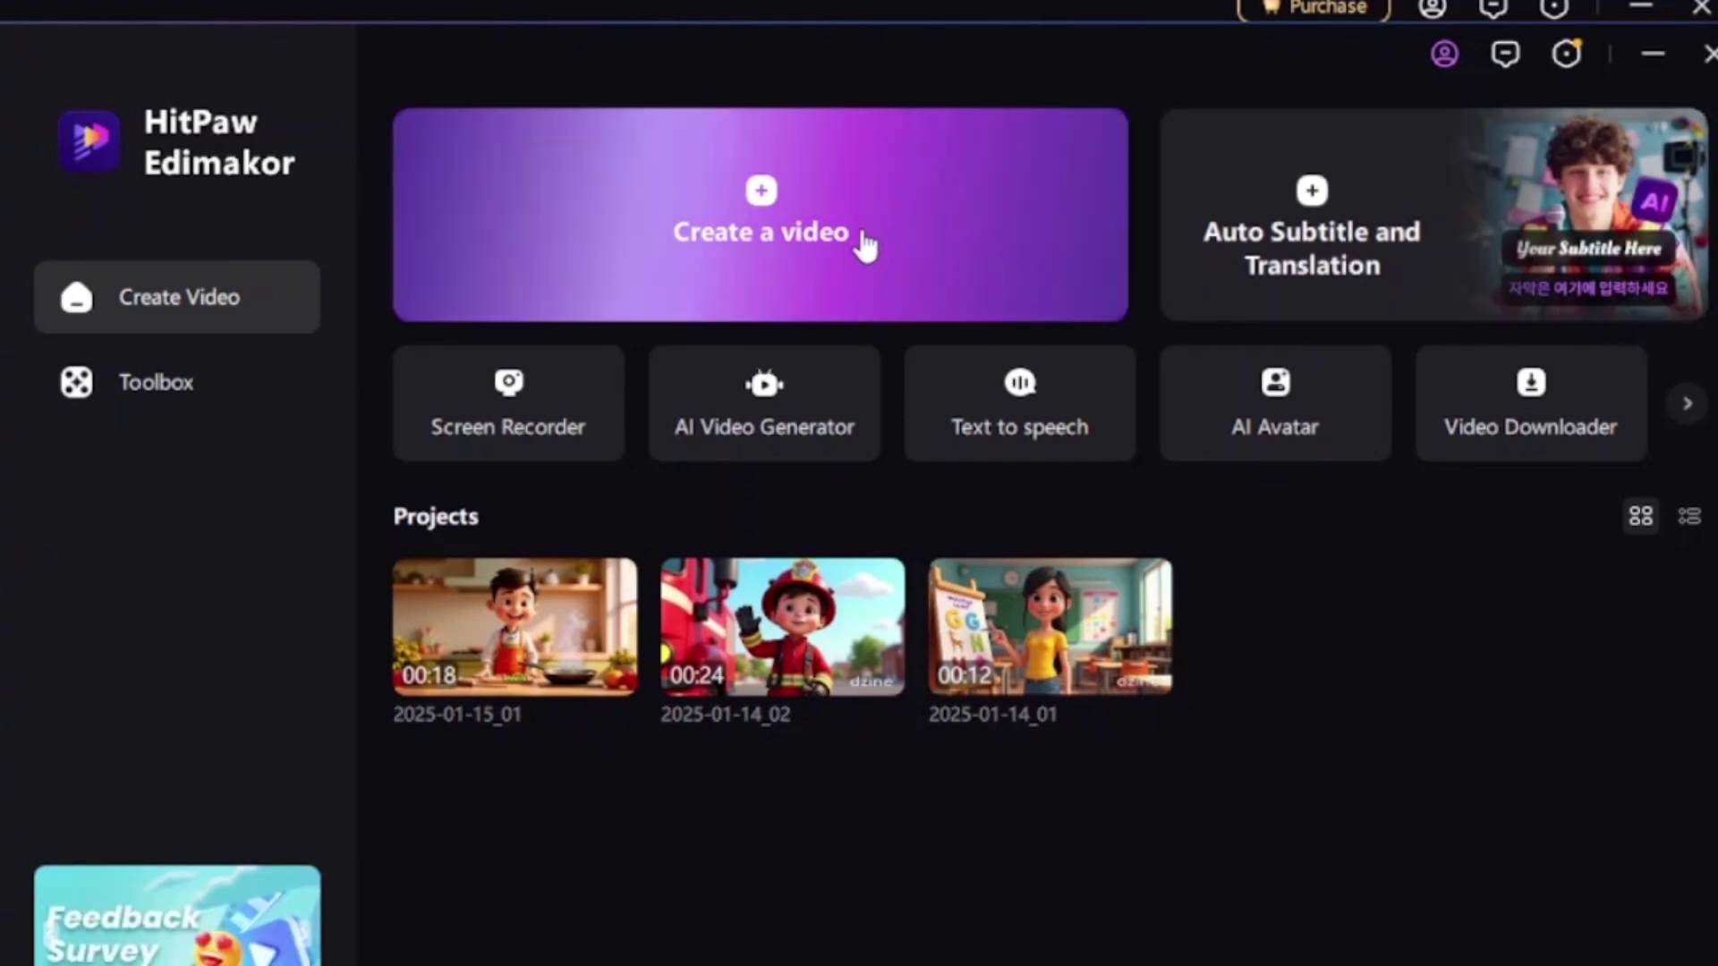
Step: Start a new project, add the Transport Animation for kids clip to the timeline, and preview it
left_click(868, 241)
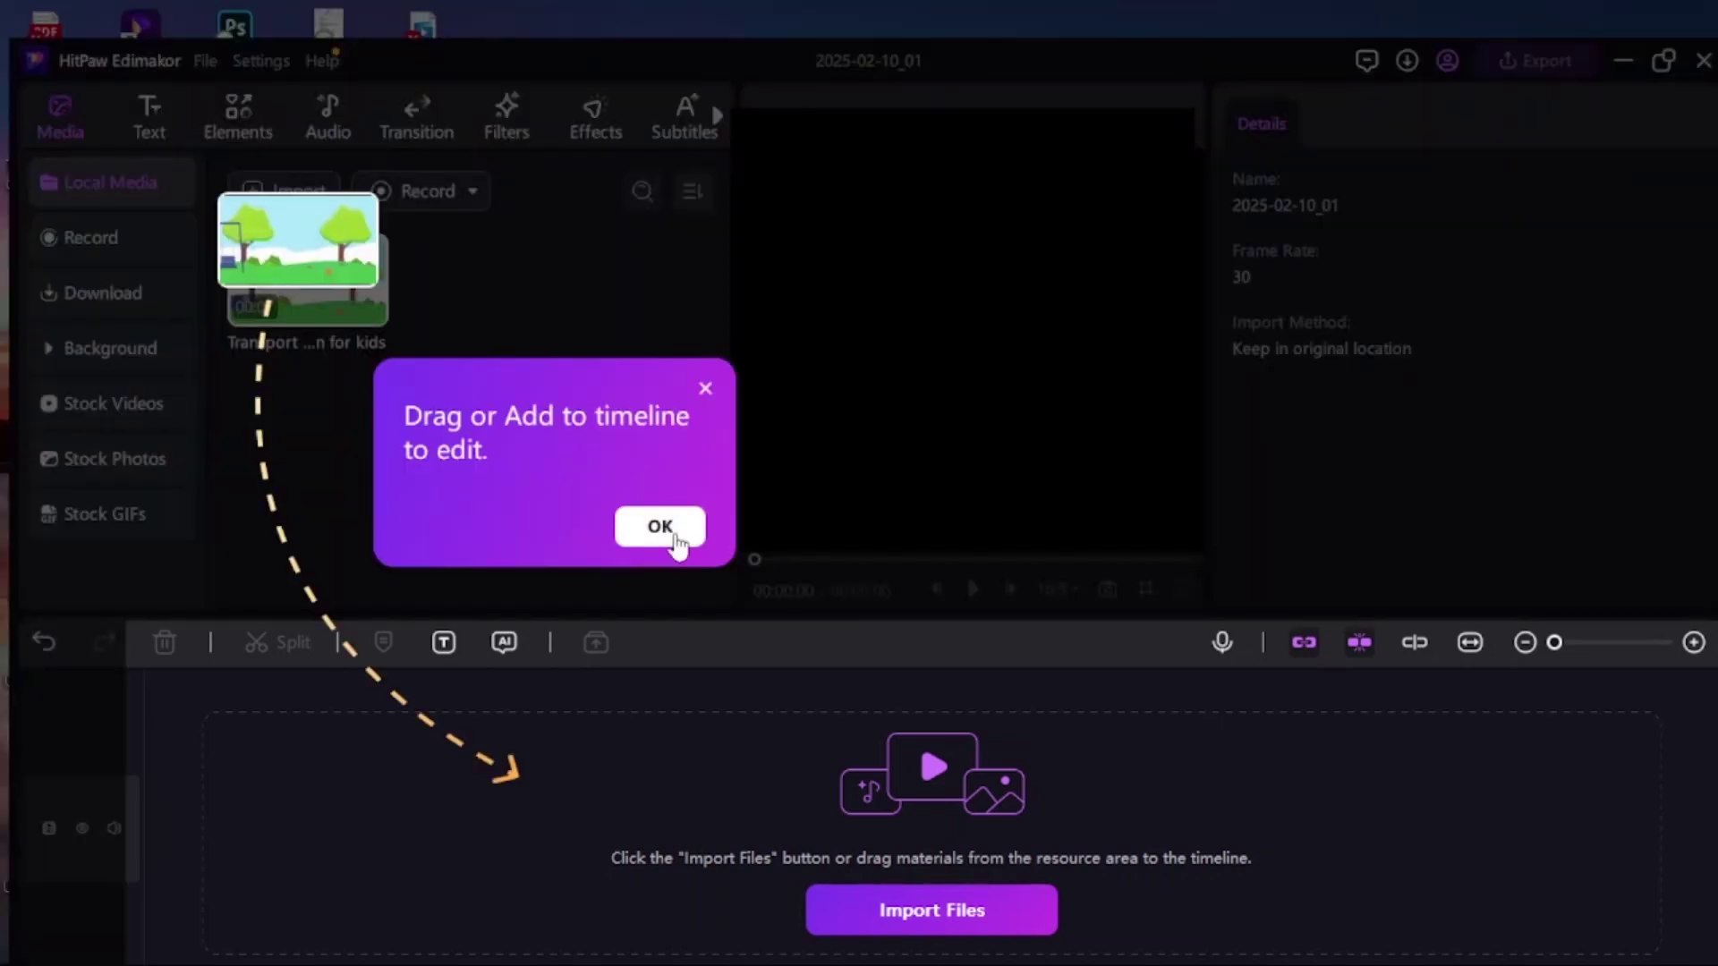
left_click(674, 541)
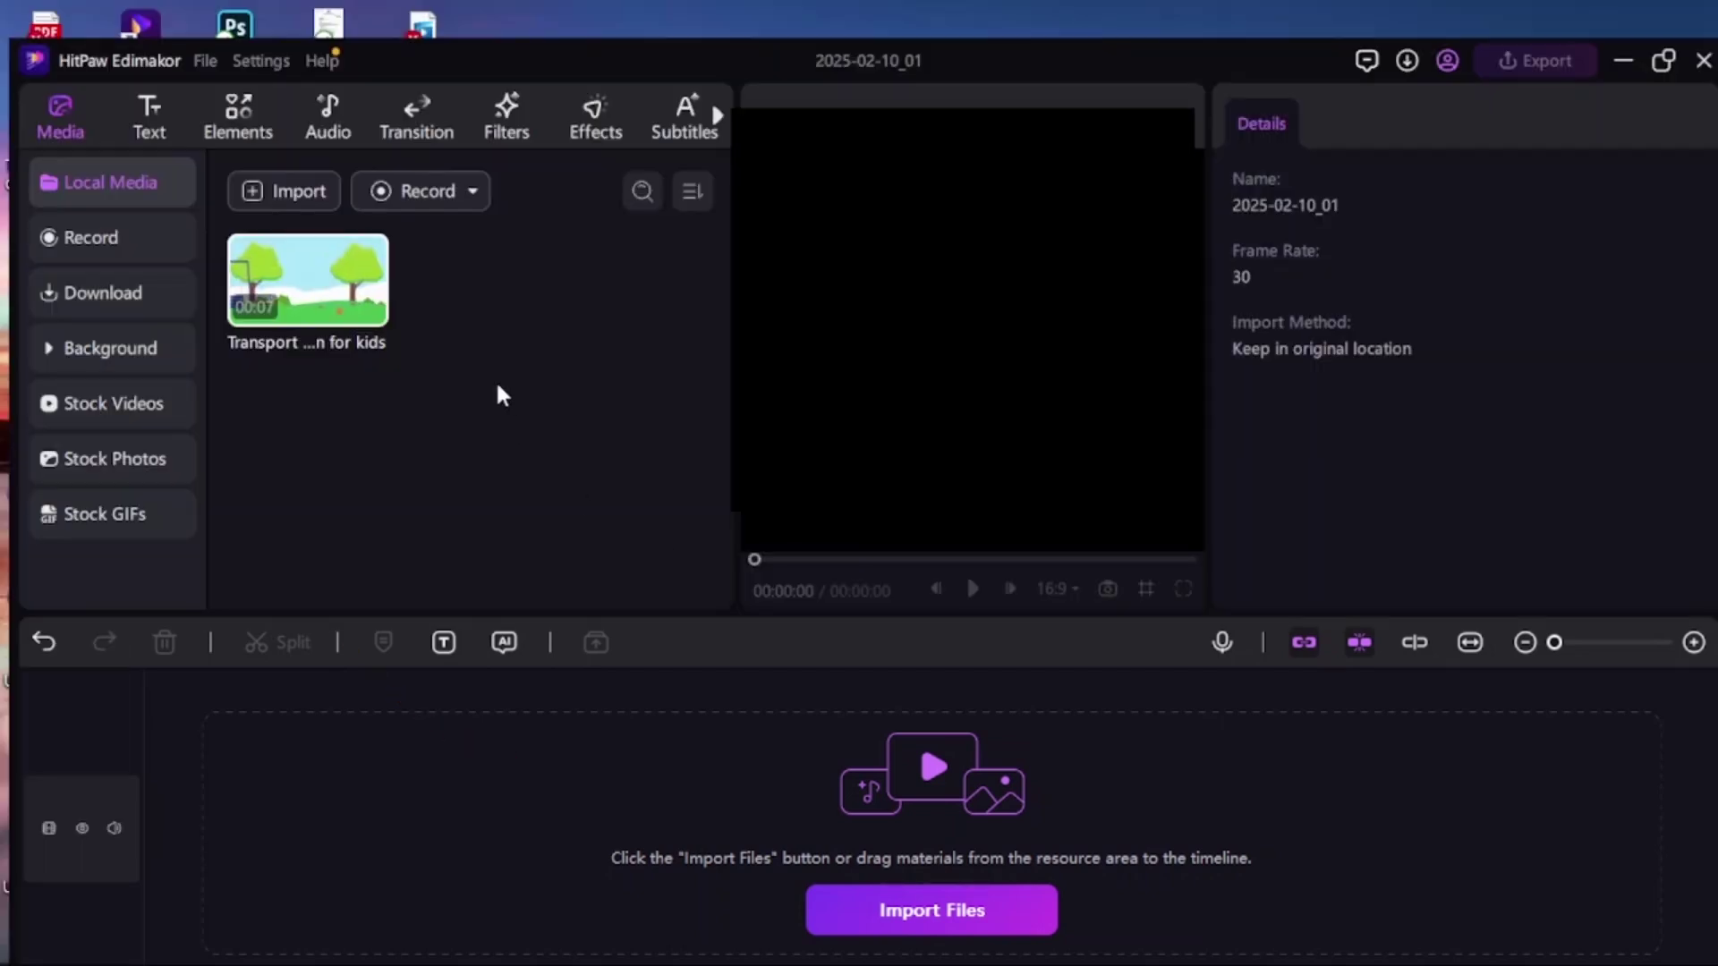
left_click(370, 307)
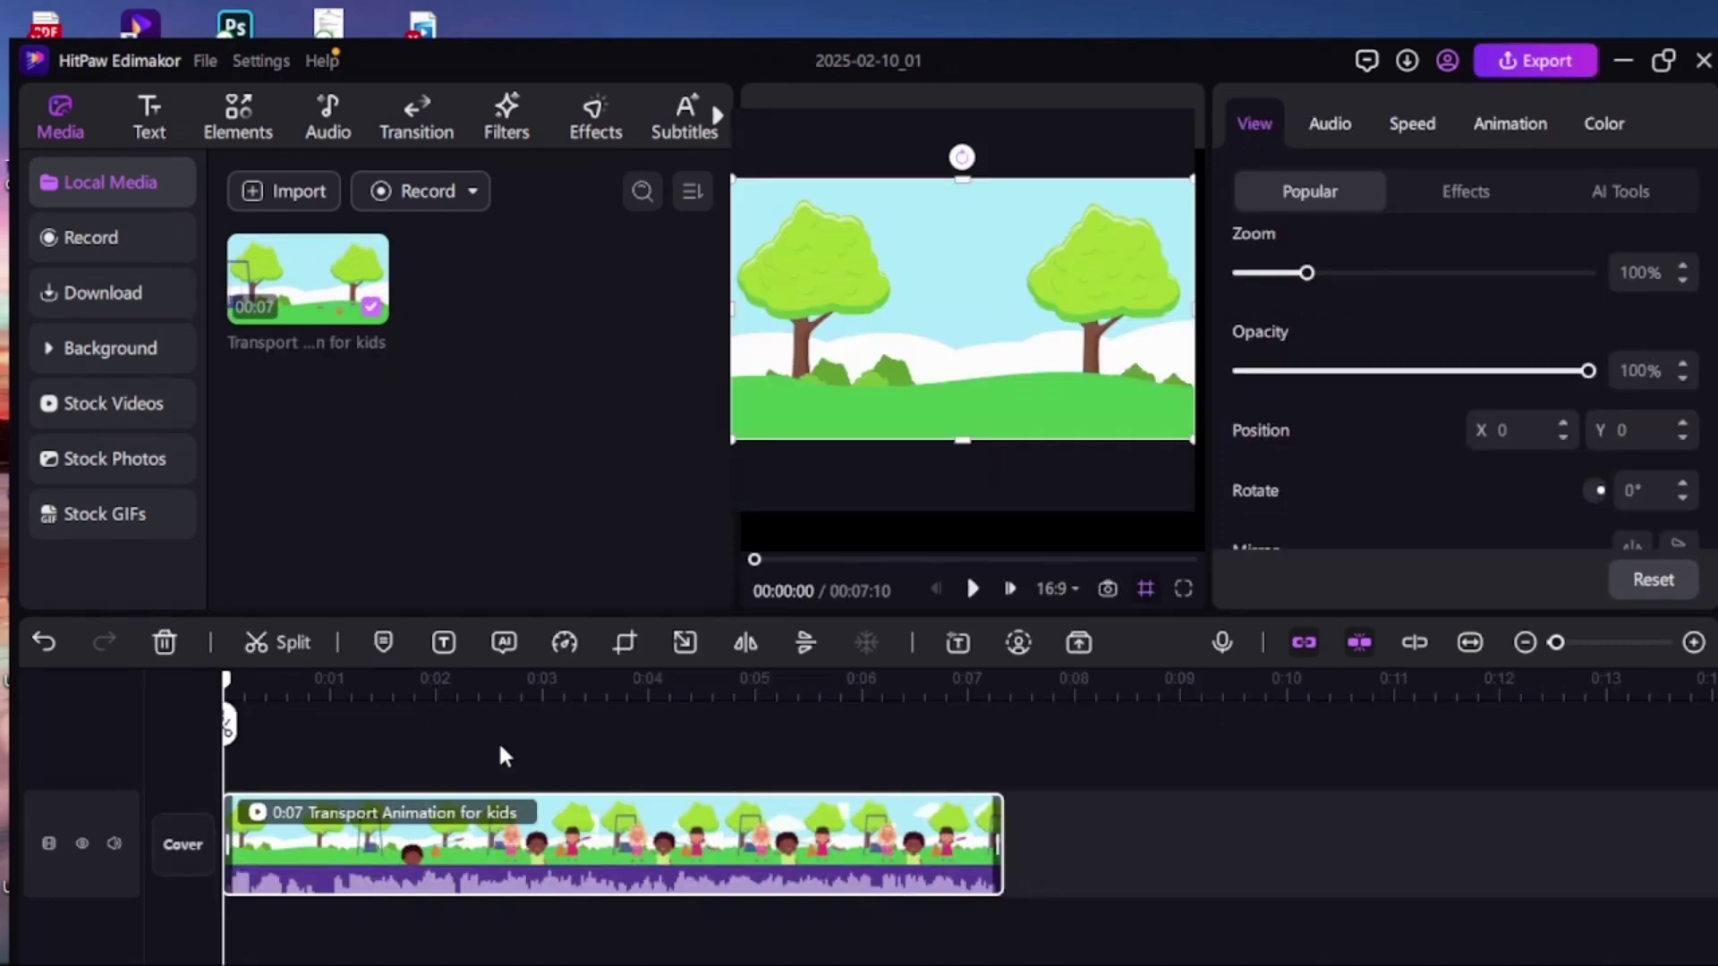
key("space")
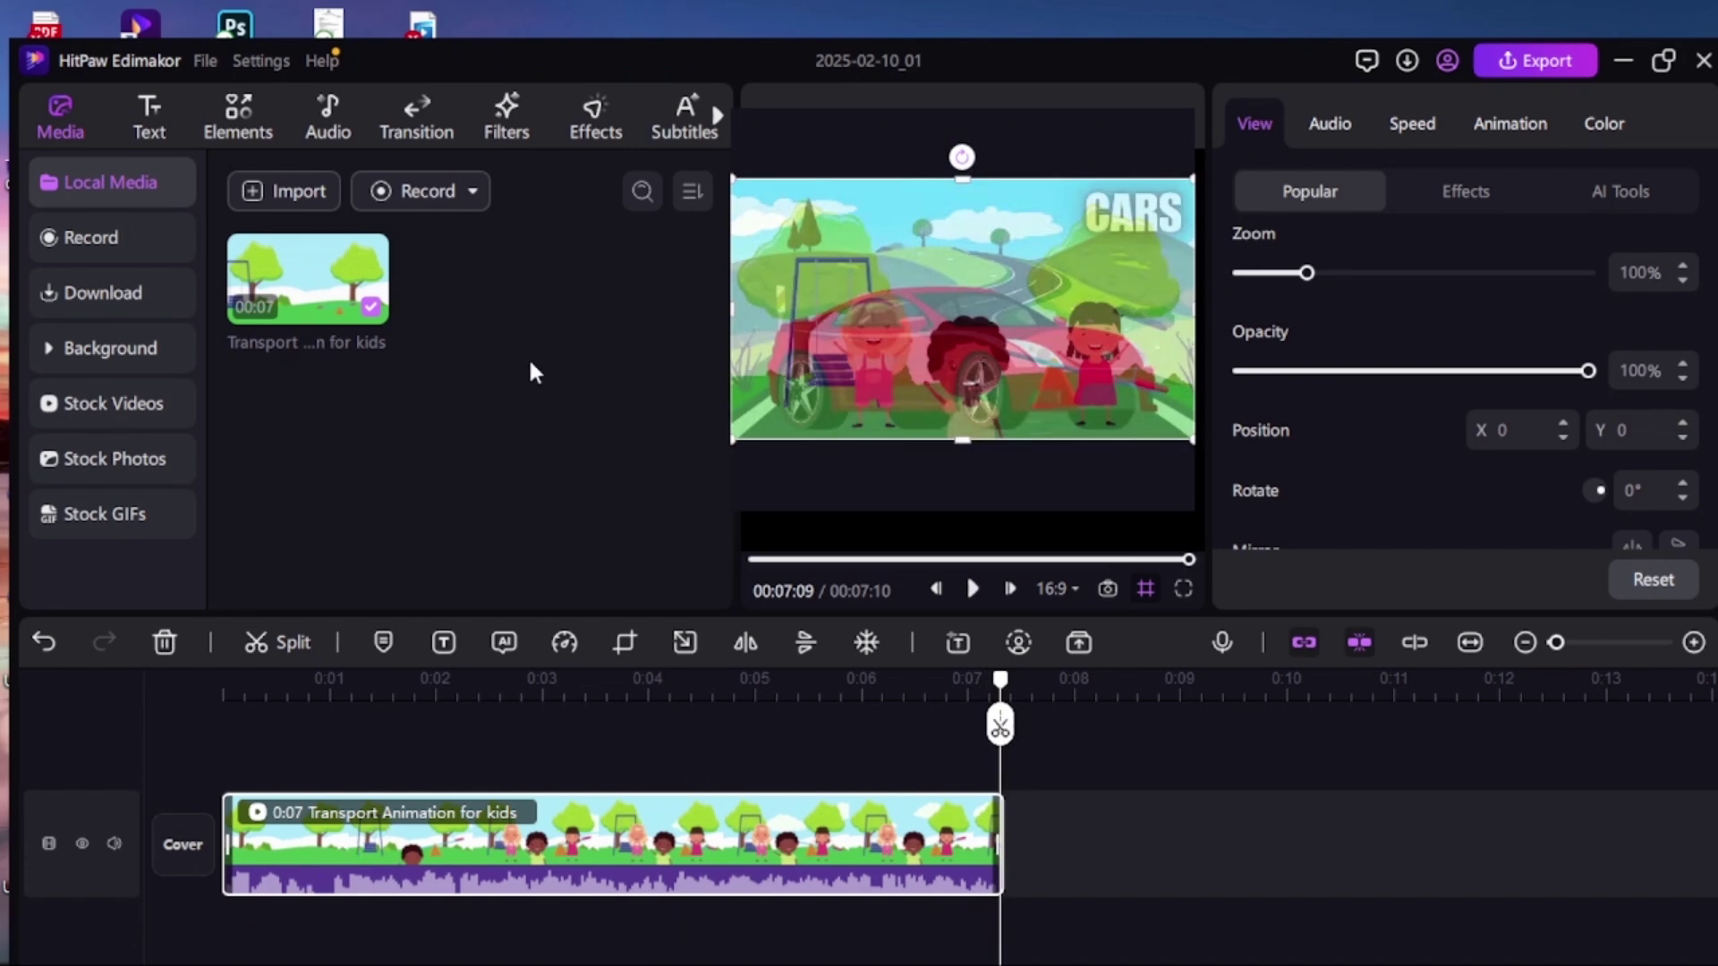
Step: Auto-generate subtitles in the Dynamic yellow BROWN style, then return the playhead near the start
left_click(685, 118)
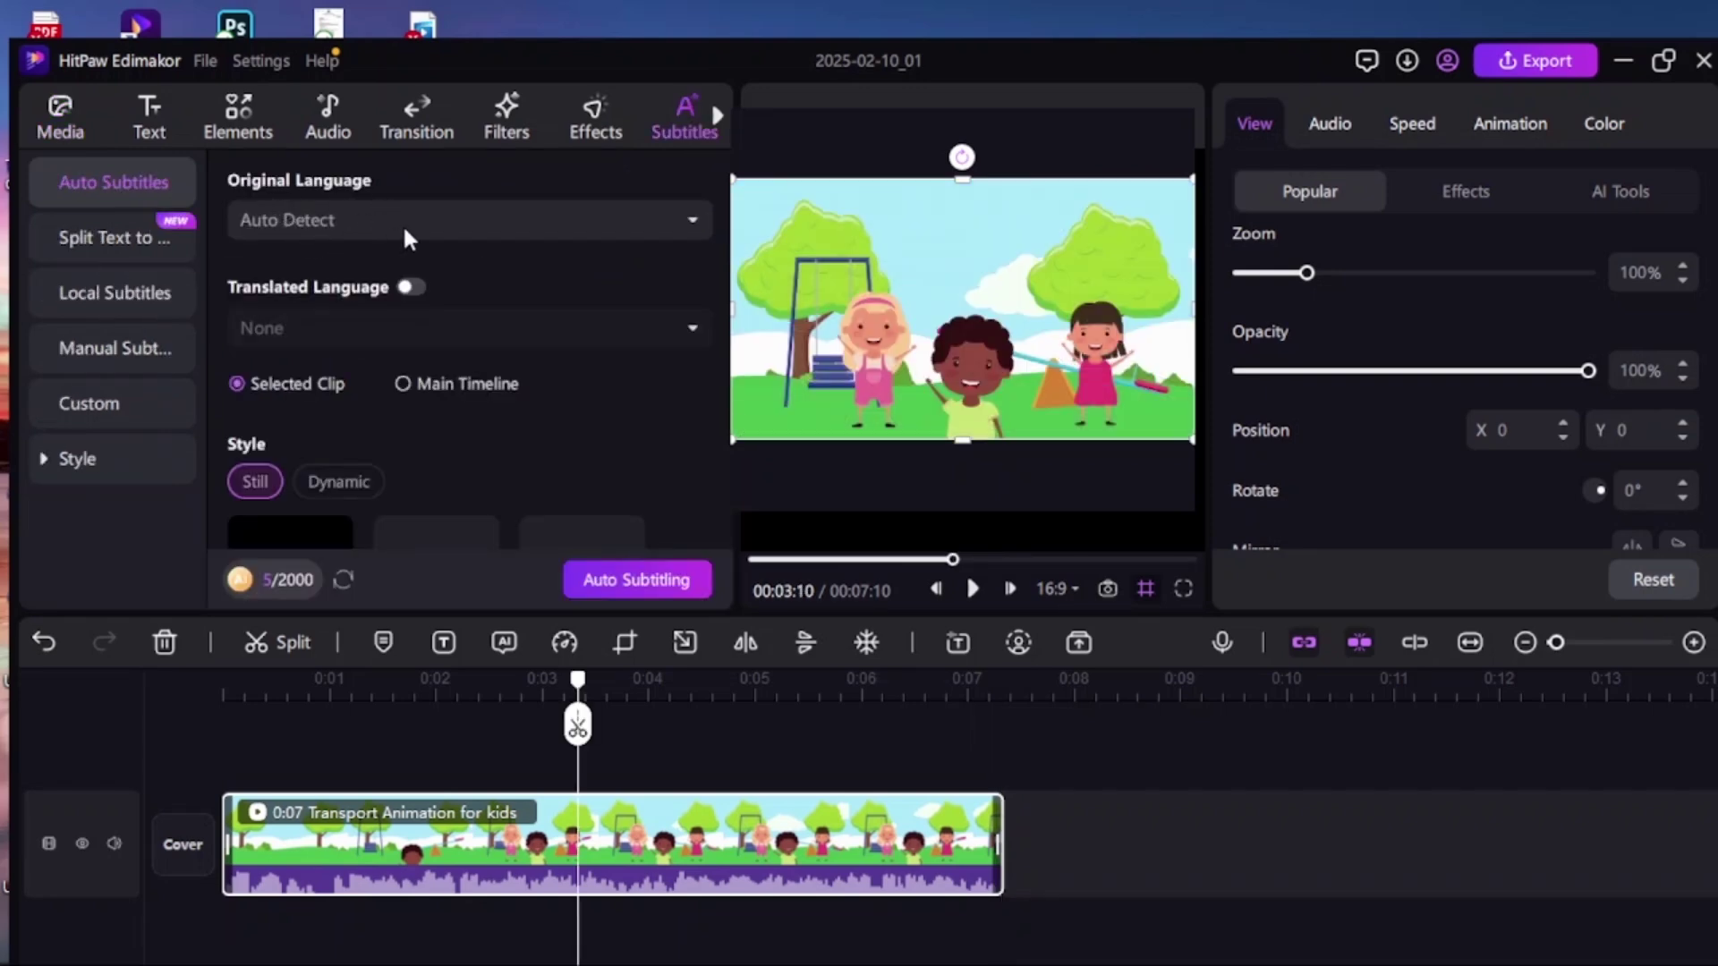
left_click_drag(711, 247, 722, 392)
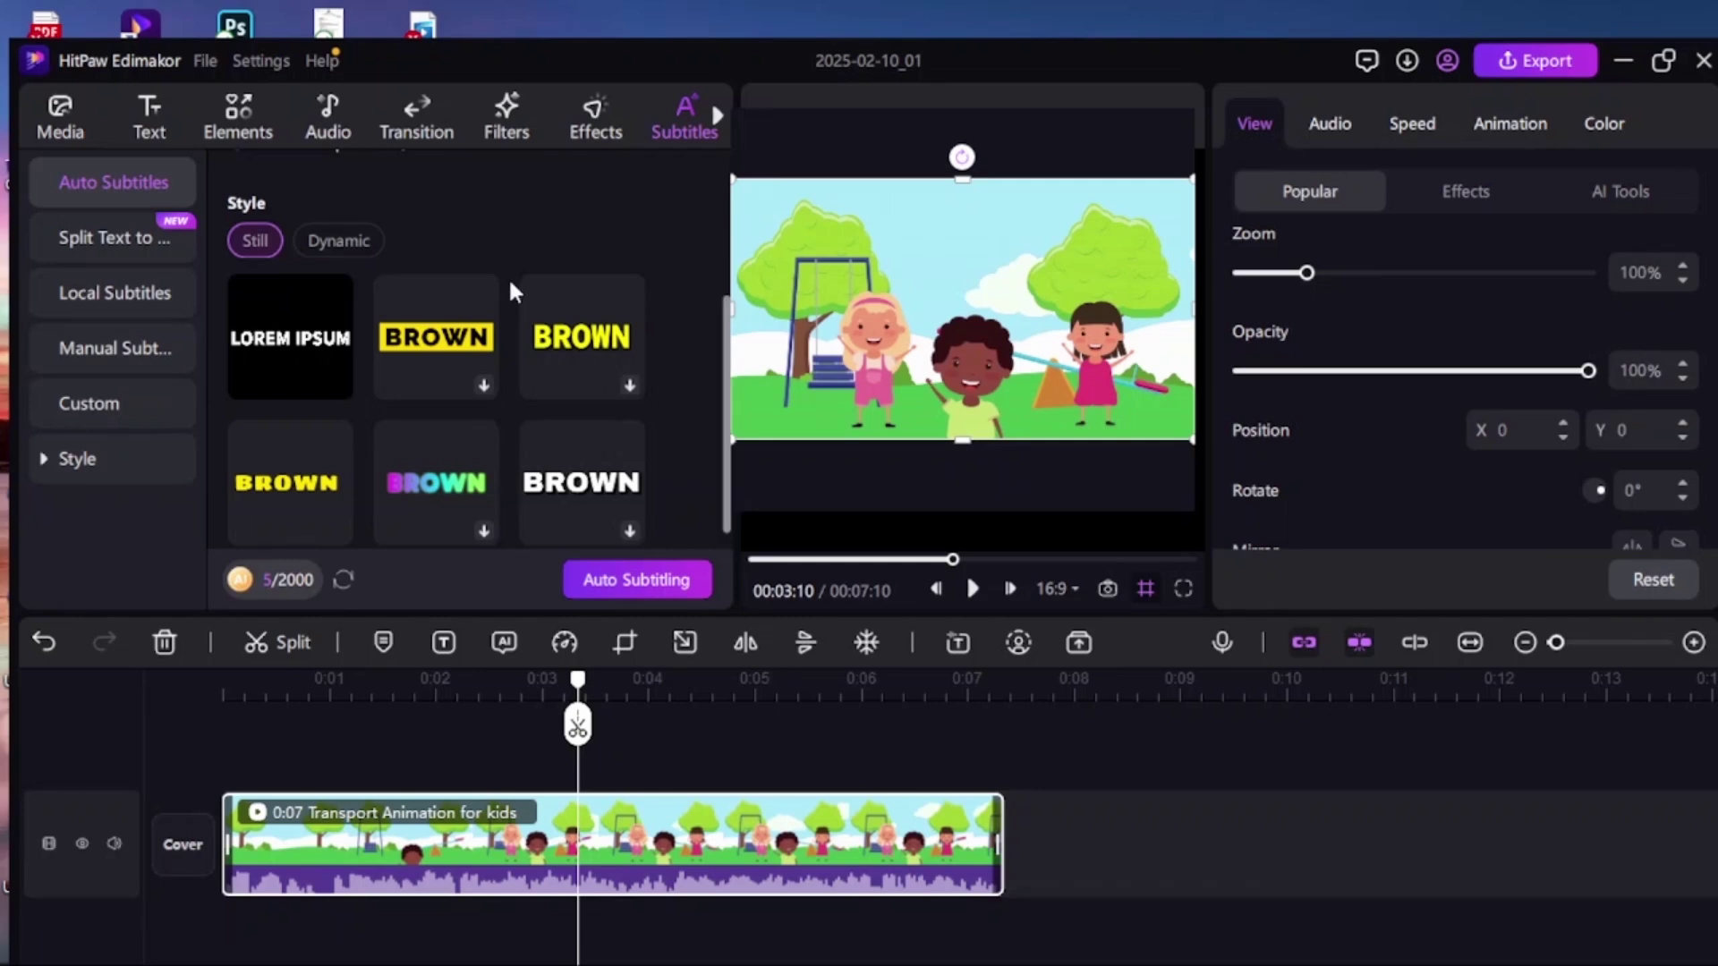
left_click(345, 239)
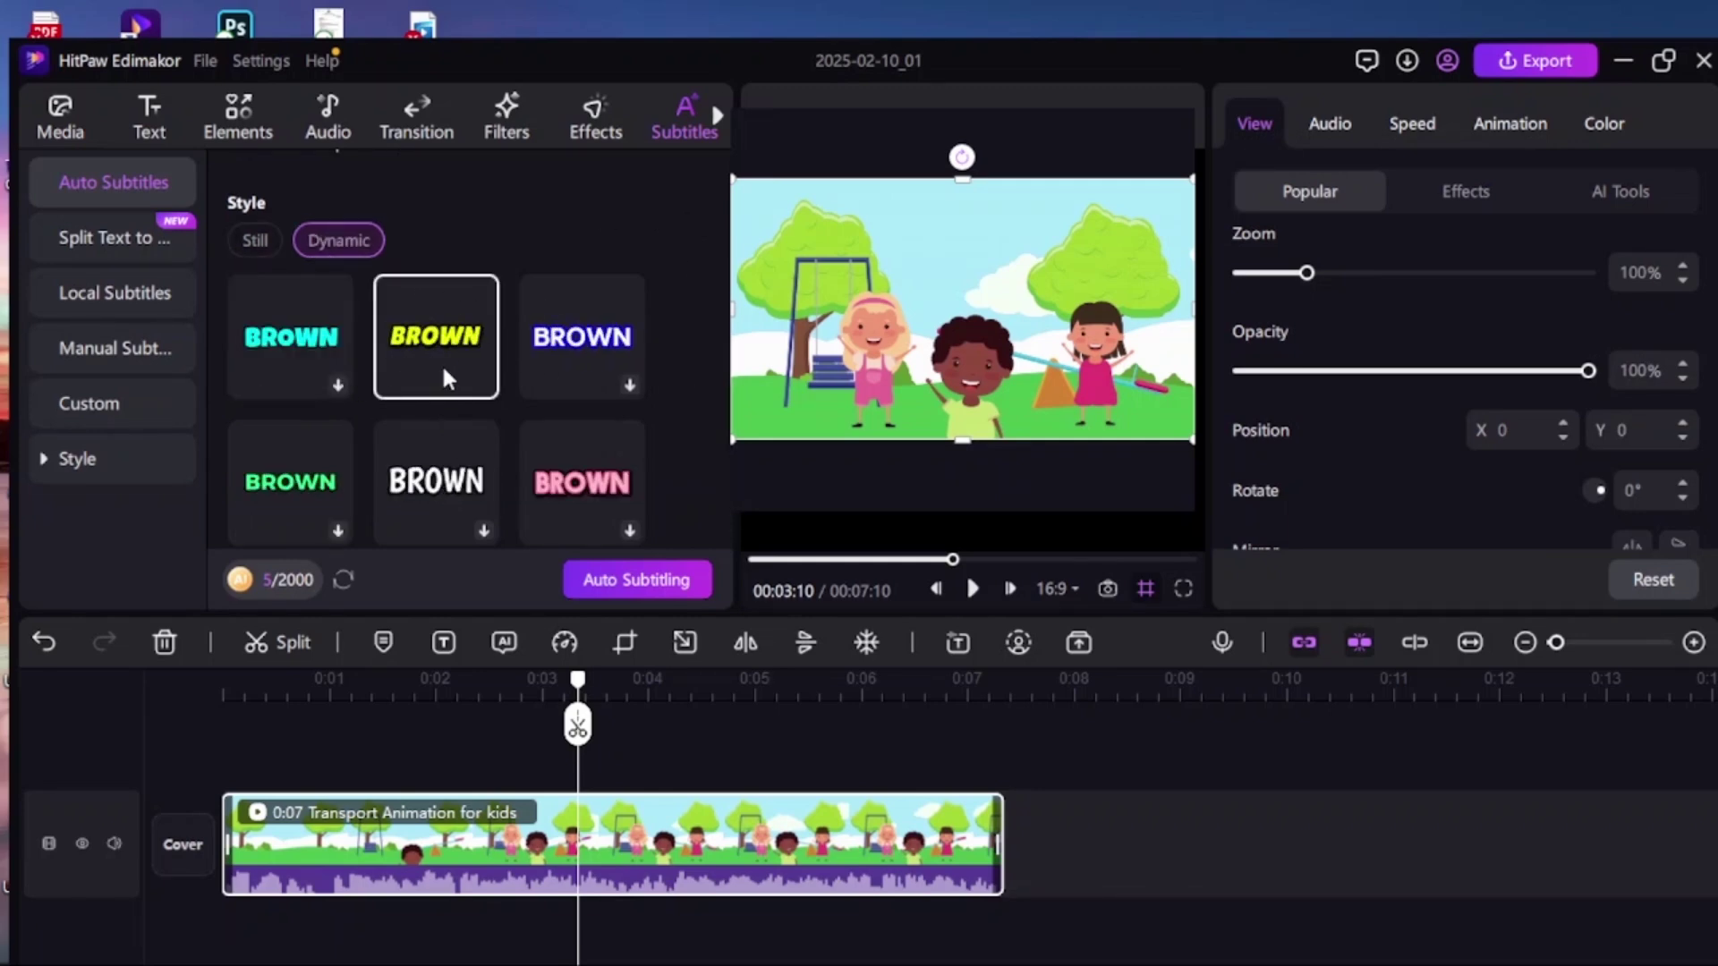
left_click(654, 588)
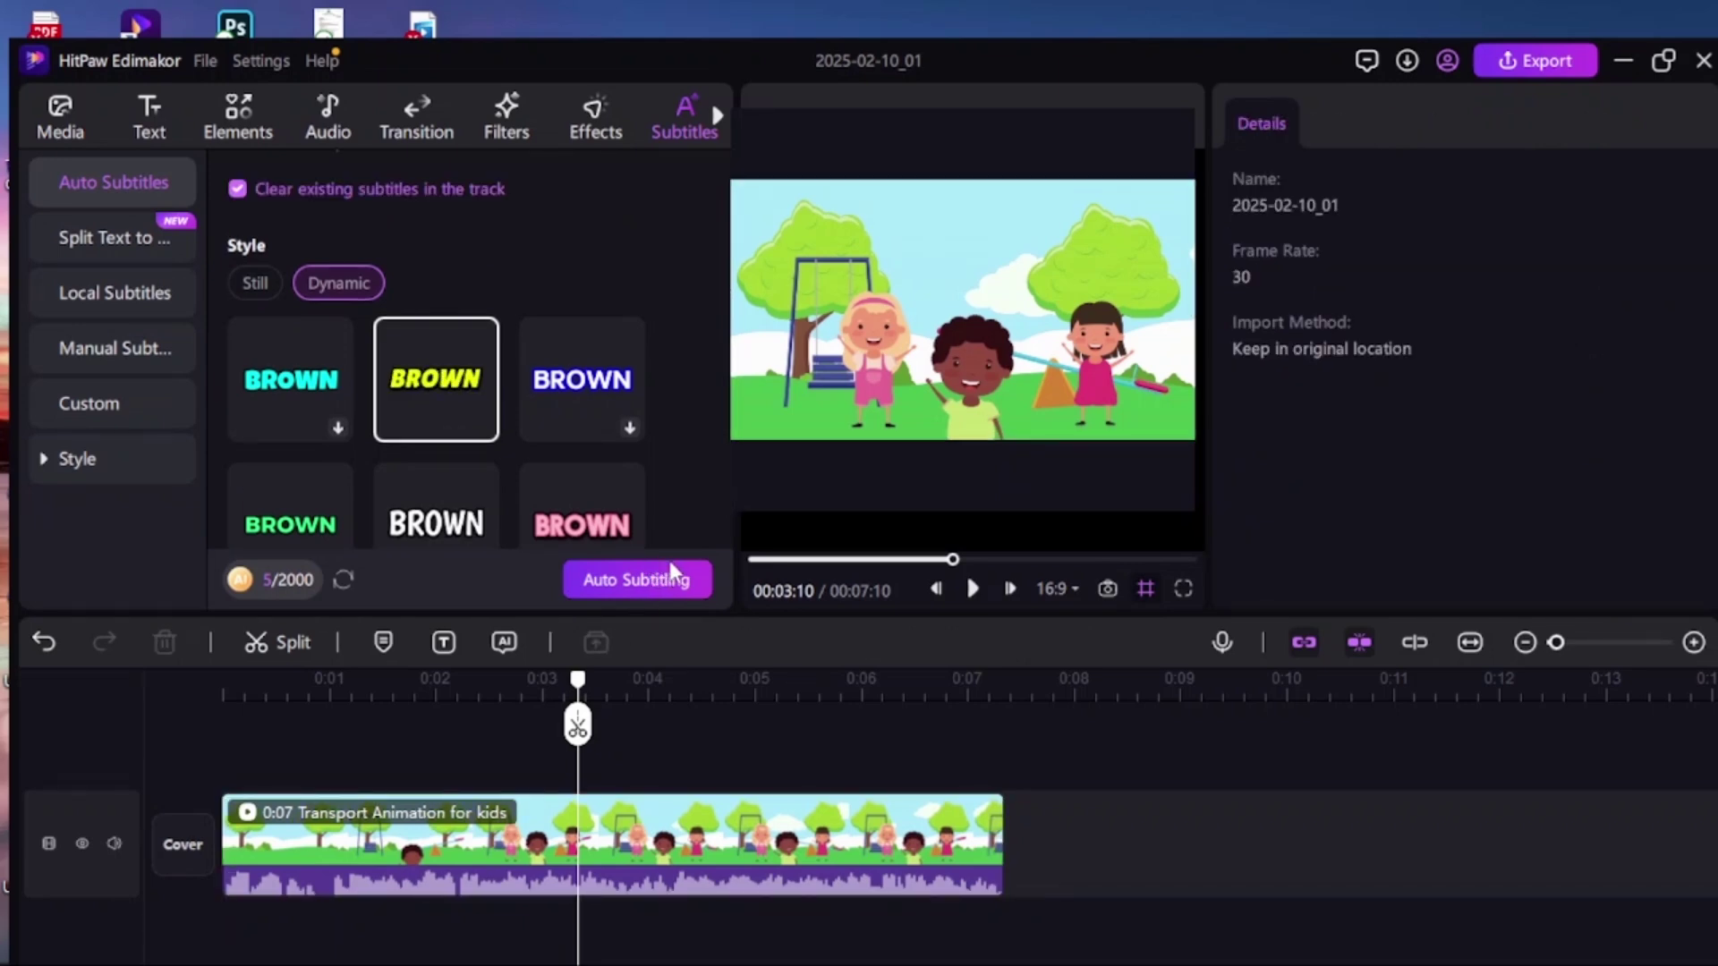
left_click(259, 679)
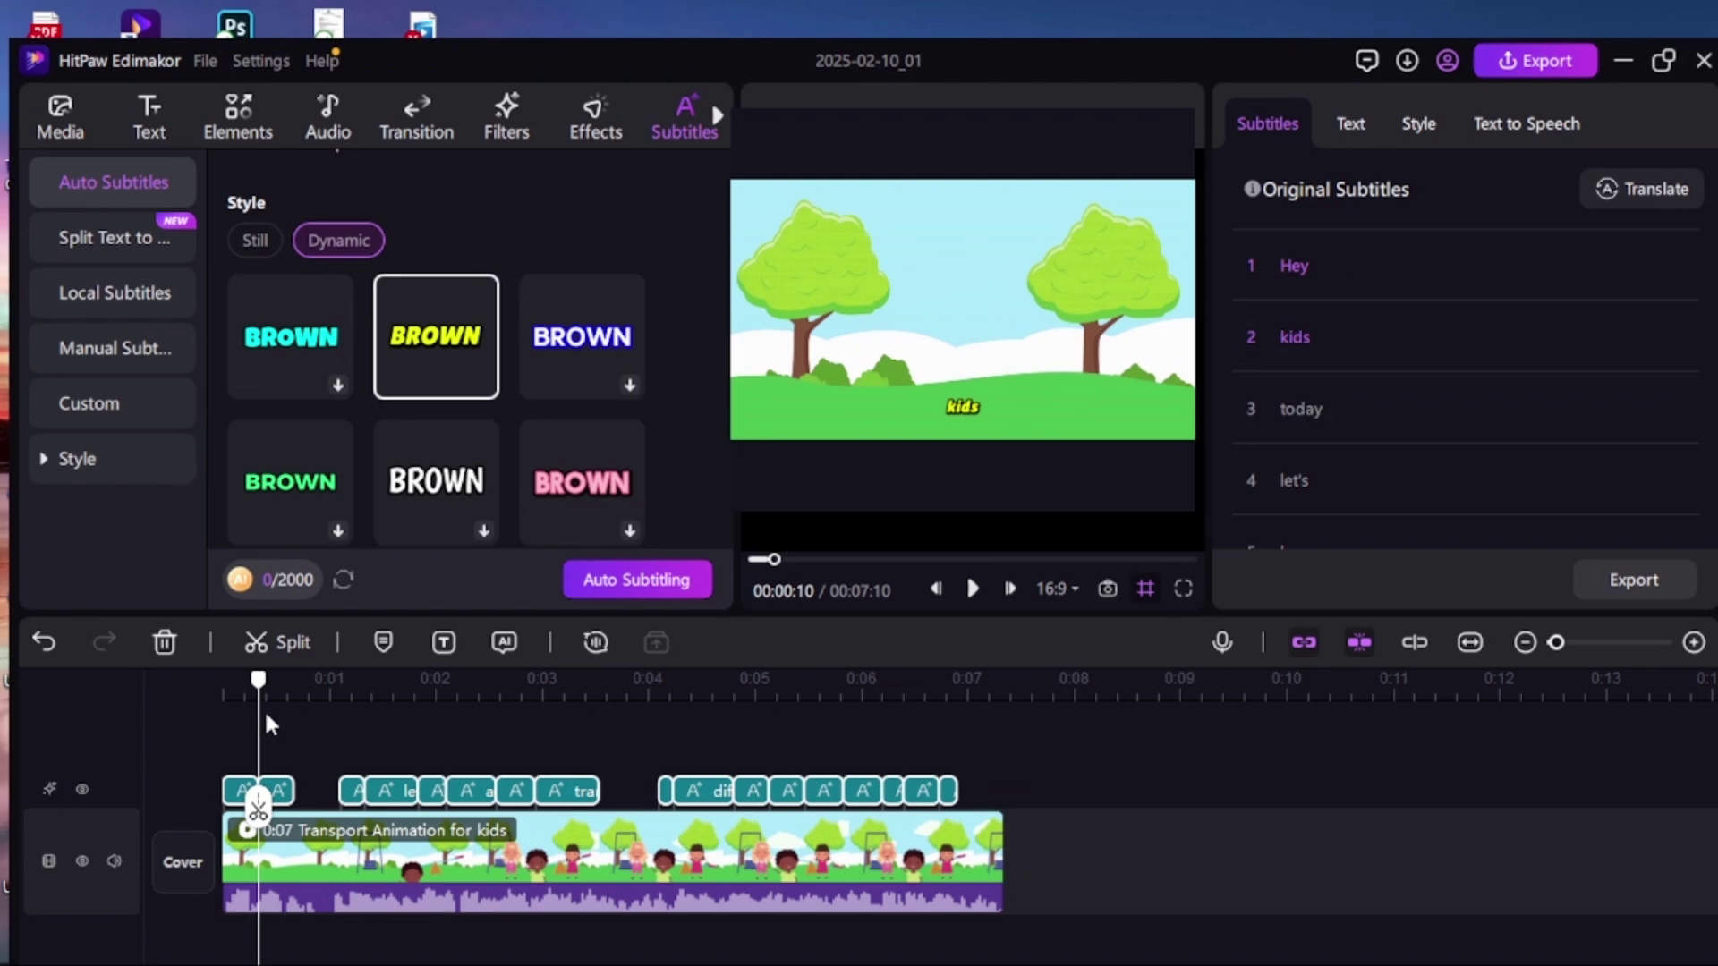
Step: Select the first 'Hey' subtitle clip and browse the fonts in its Text settings
left_click(263, 779)
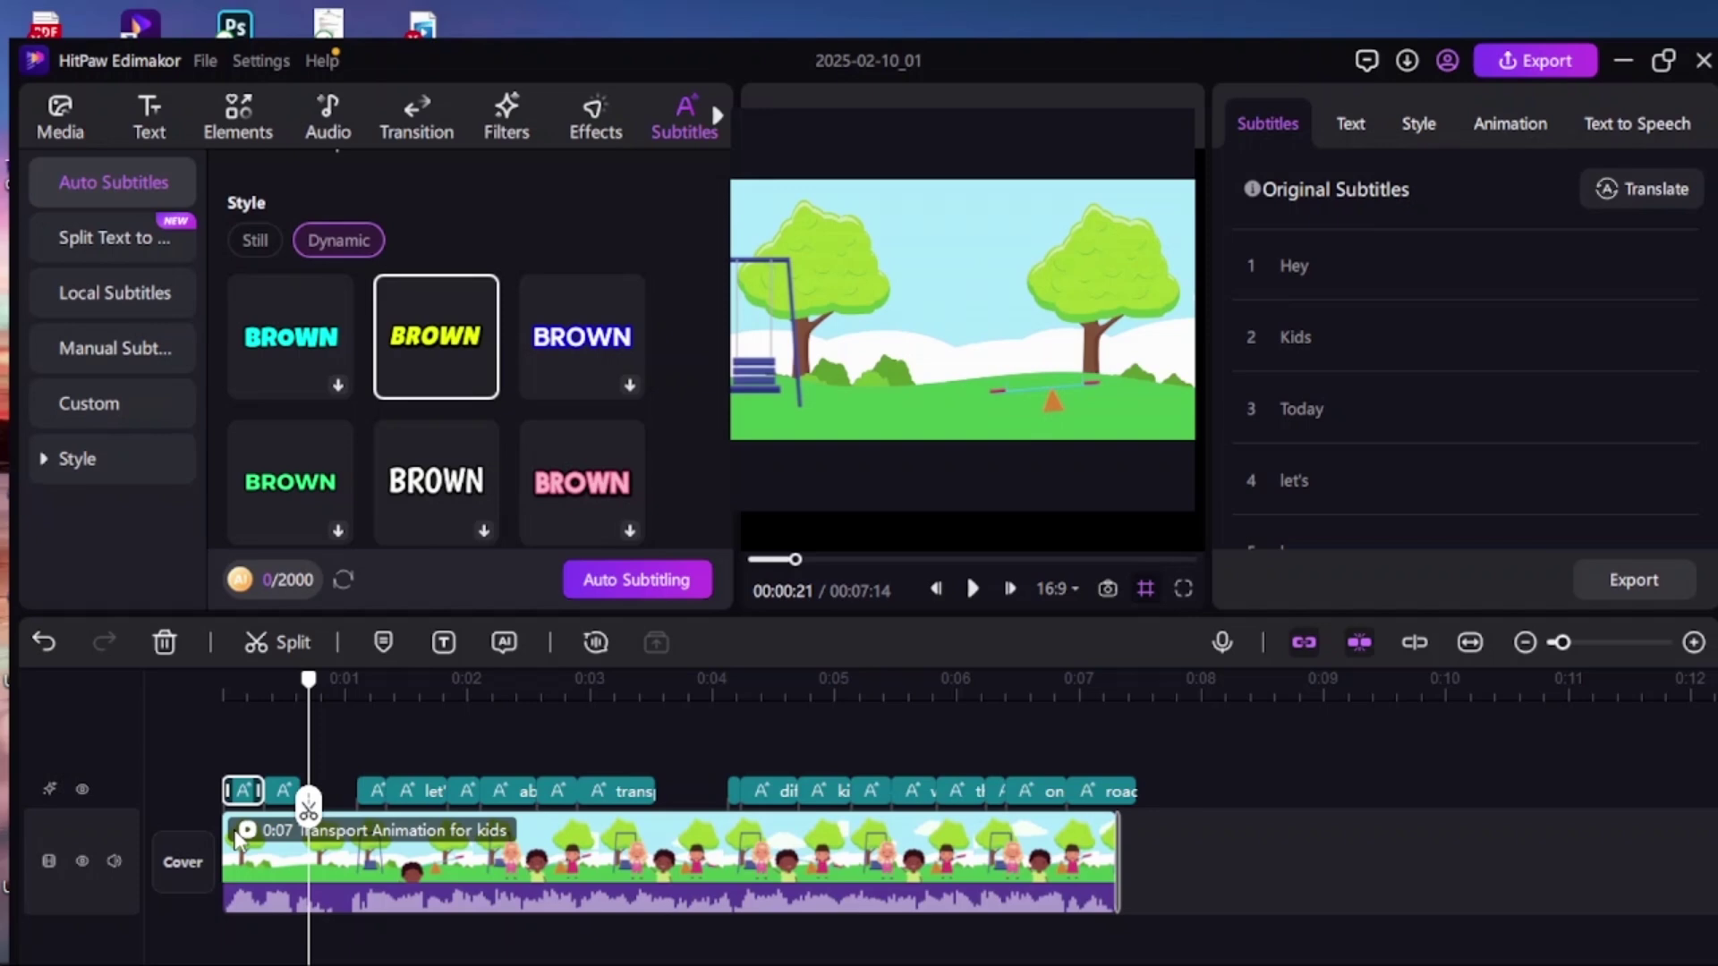
left_click(1349, 122)
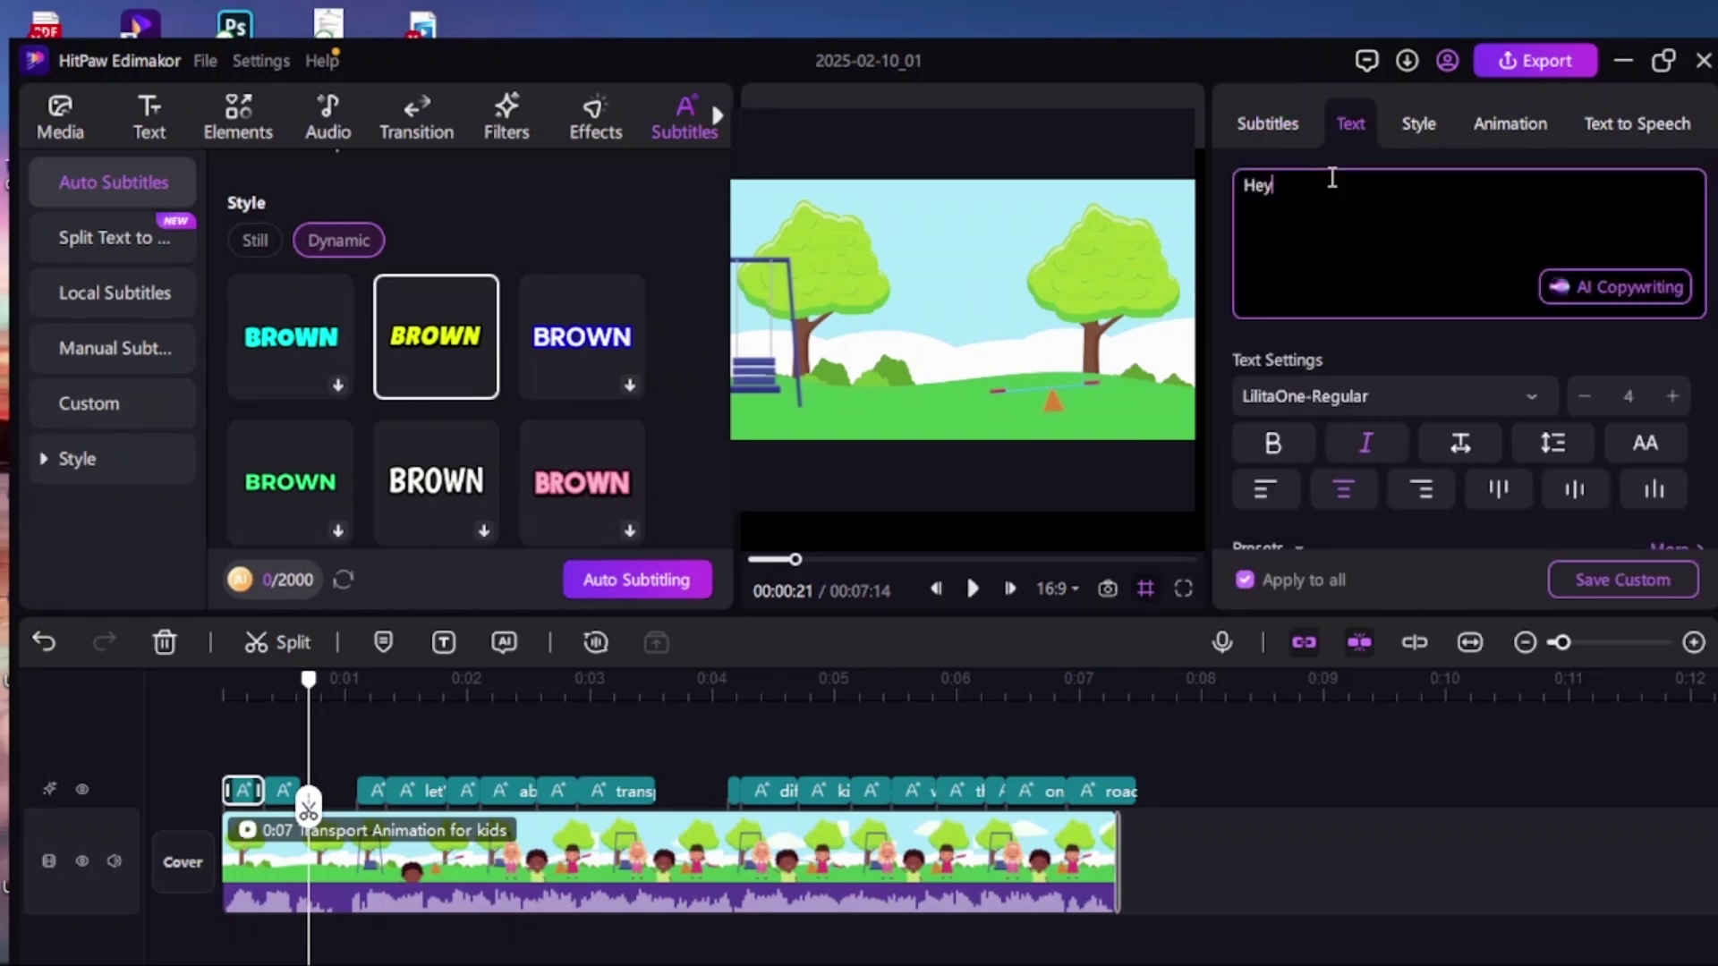
left_click(1333, 179)
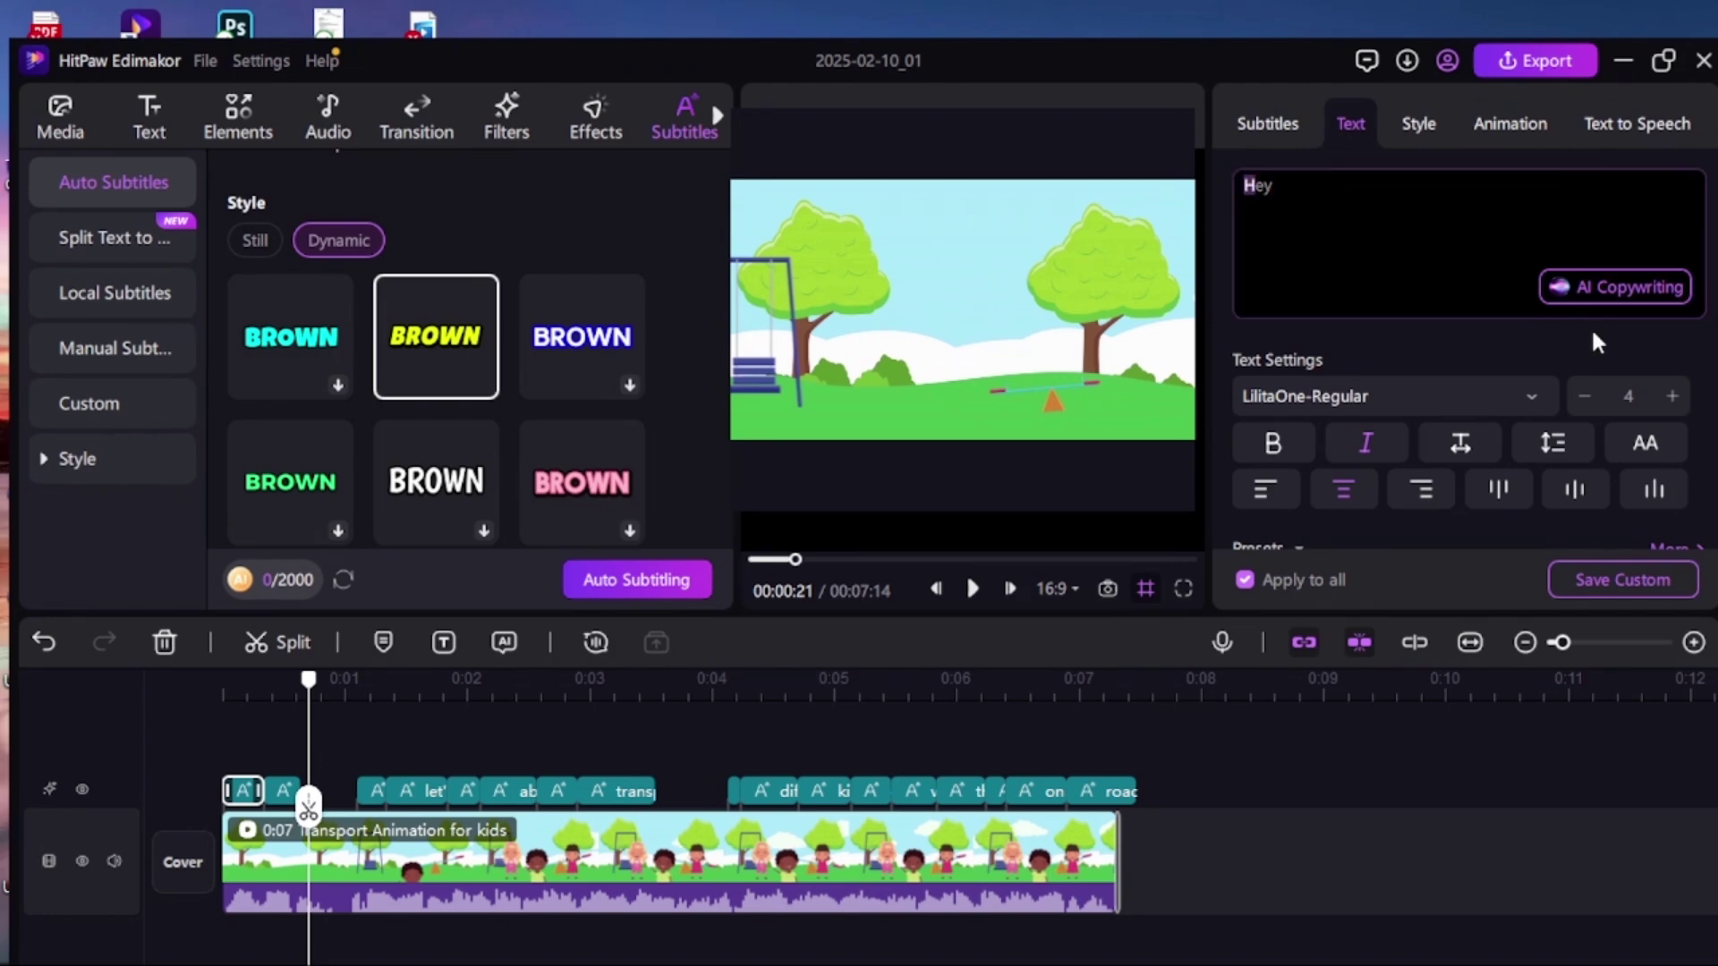
left_click(1431, 397)
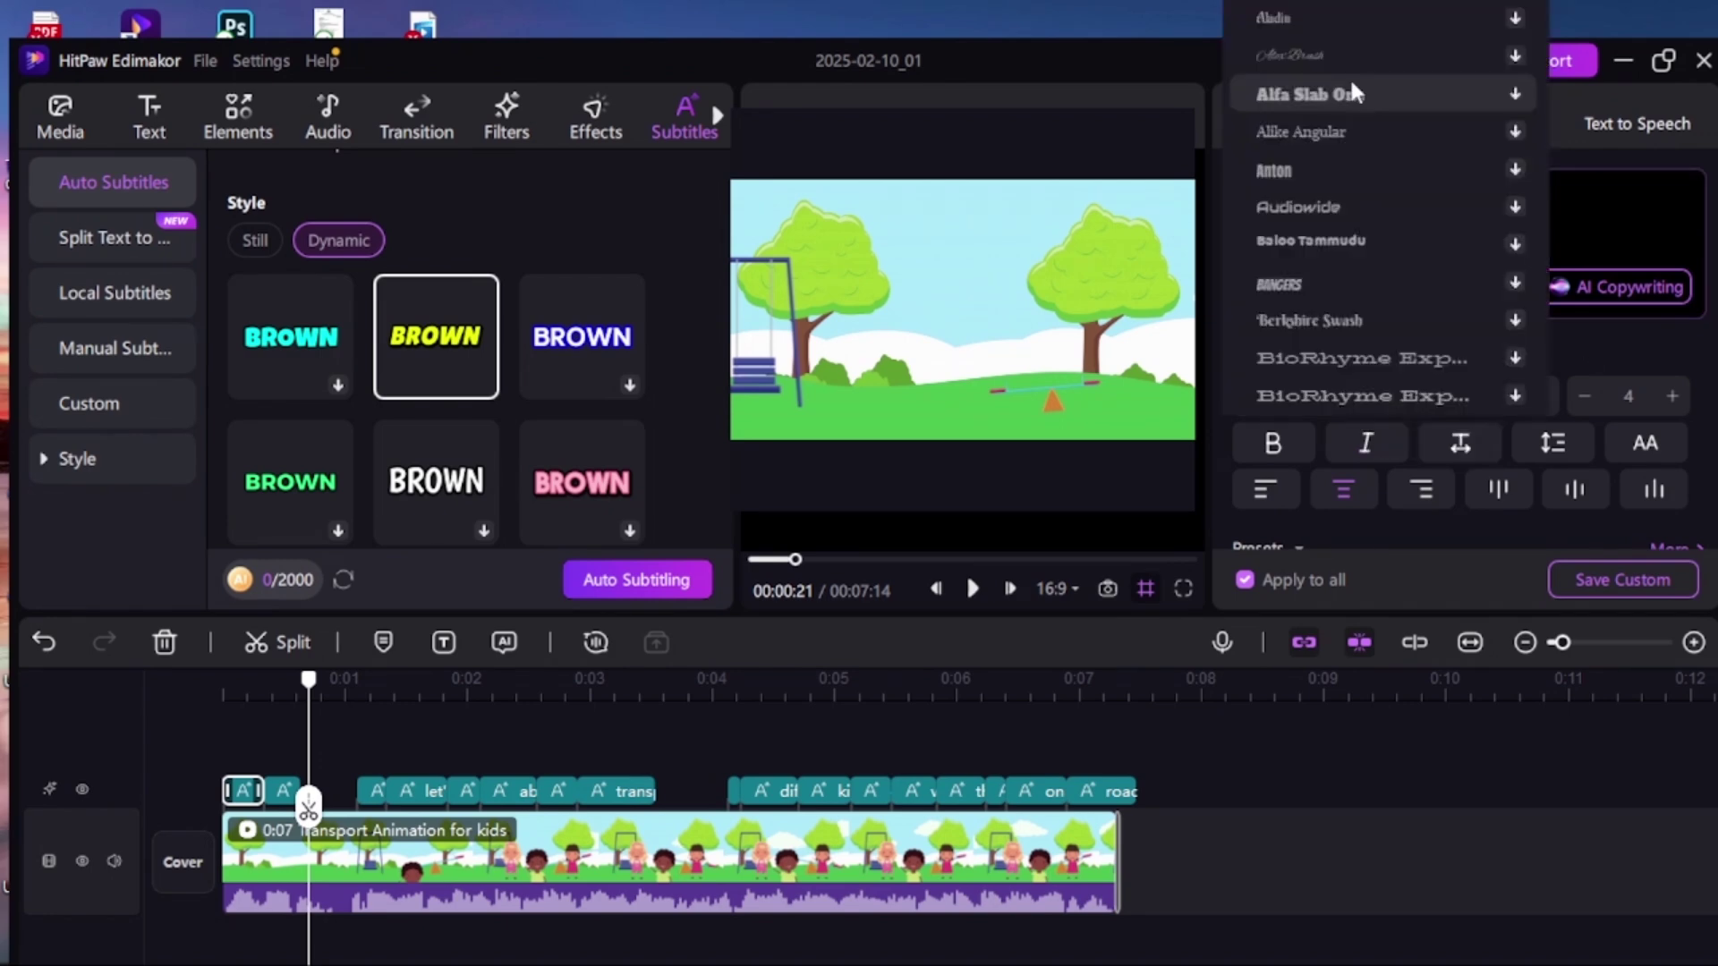
scroll(1669, 213, "down", 2)
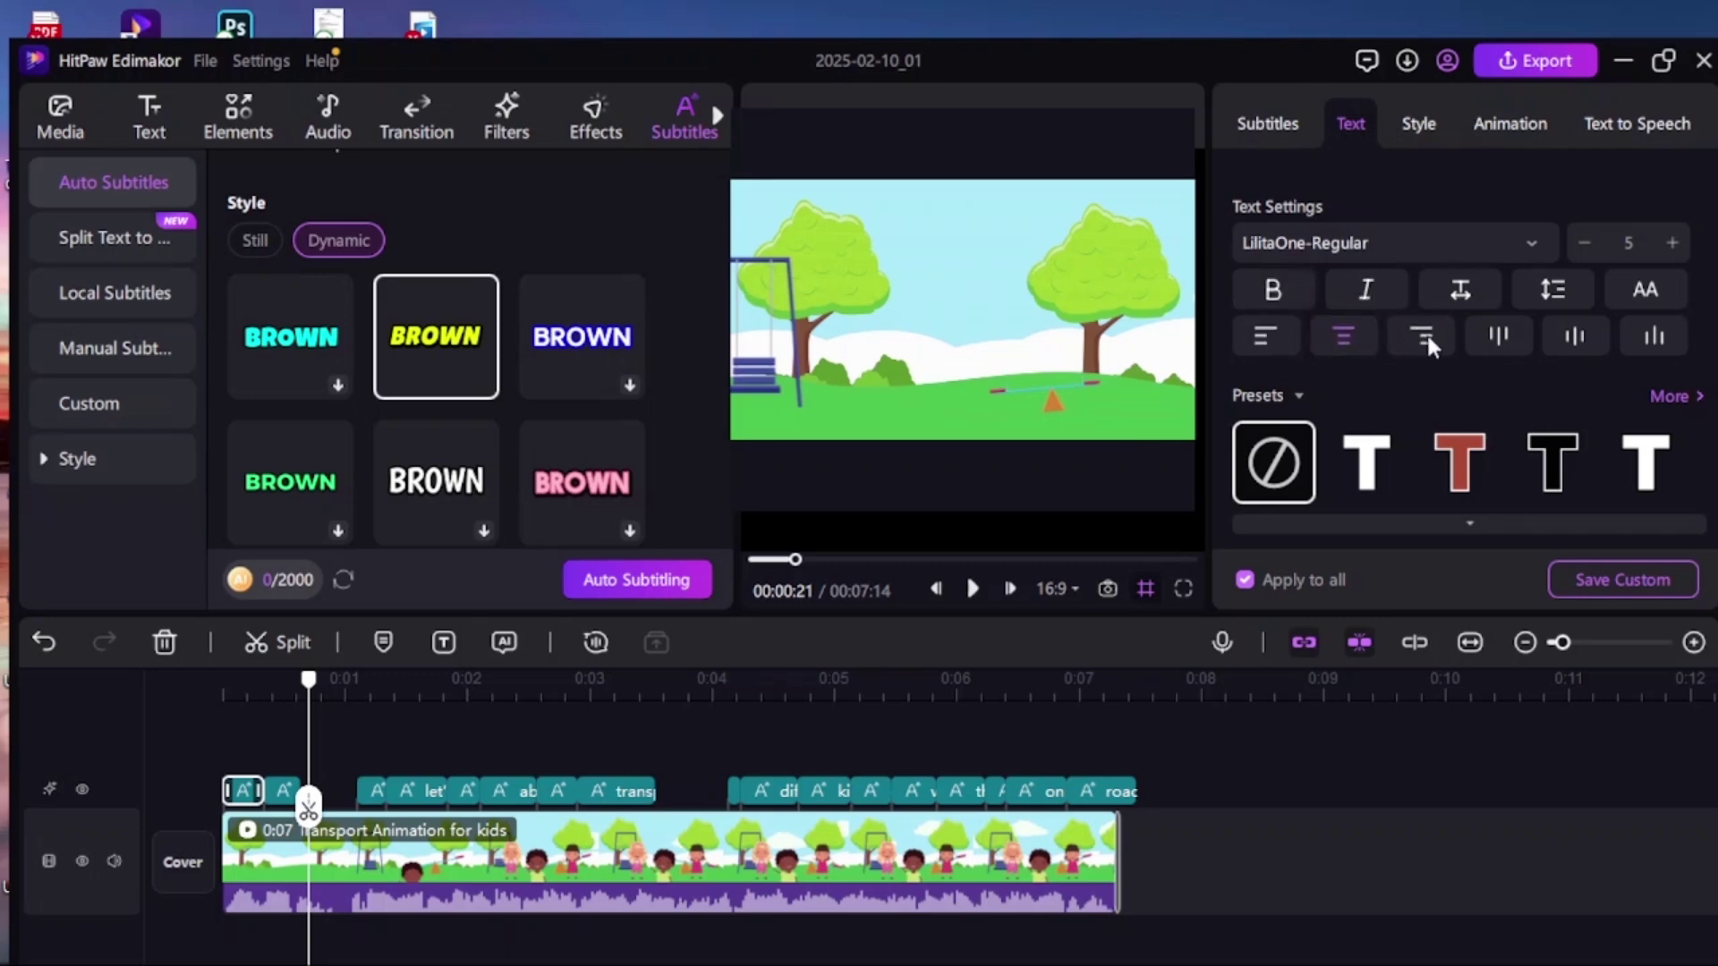
scroll(1708, 308, "down", 3)
scroll(1708, 310, "up", 2)
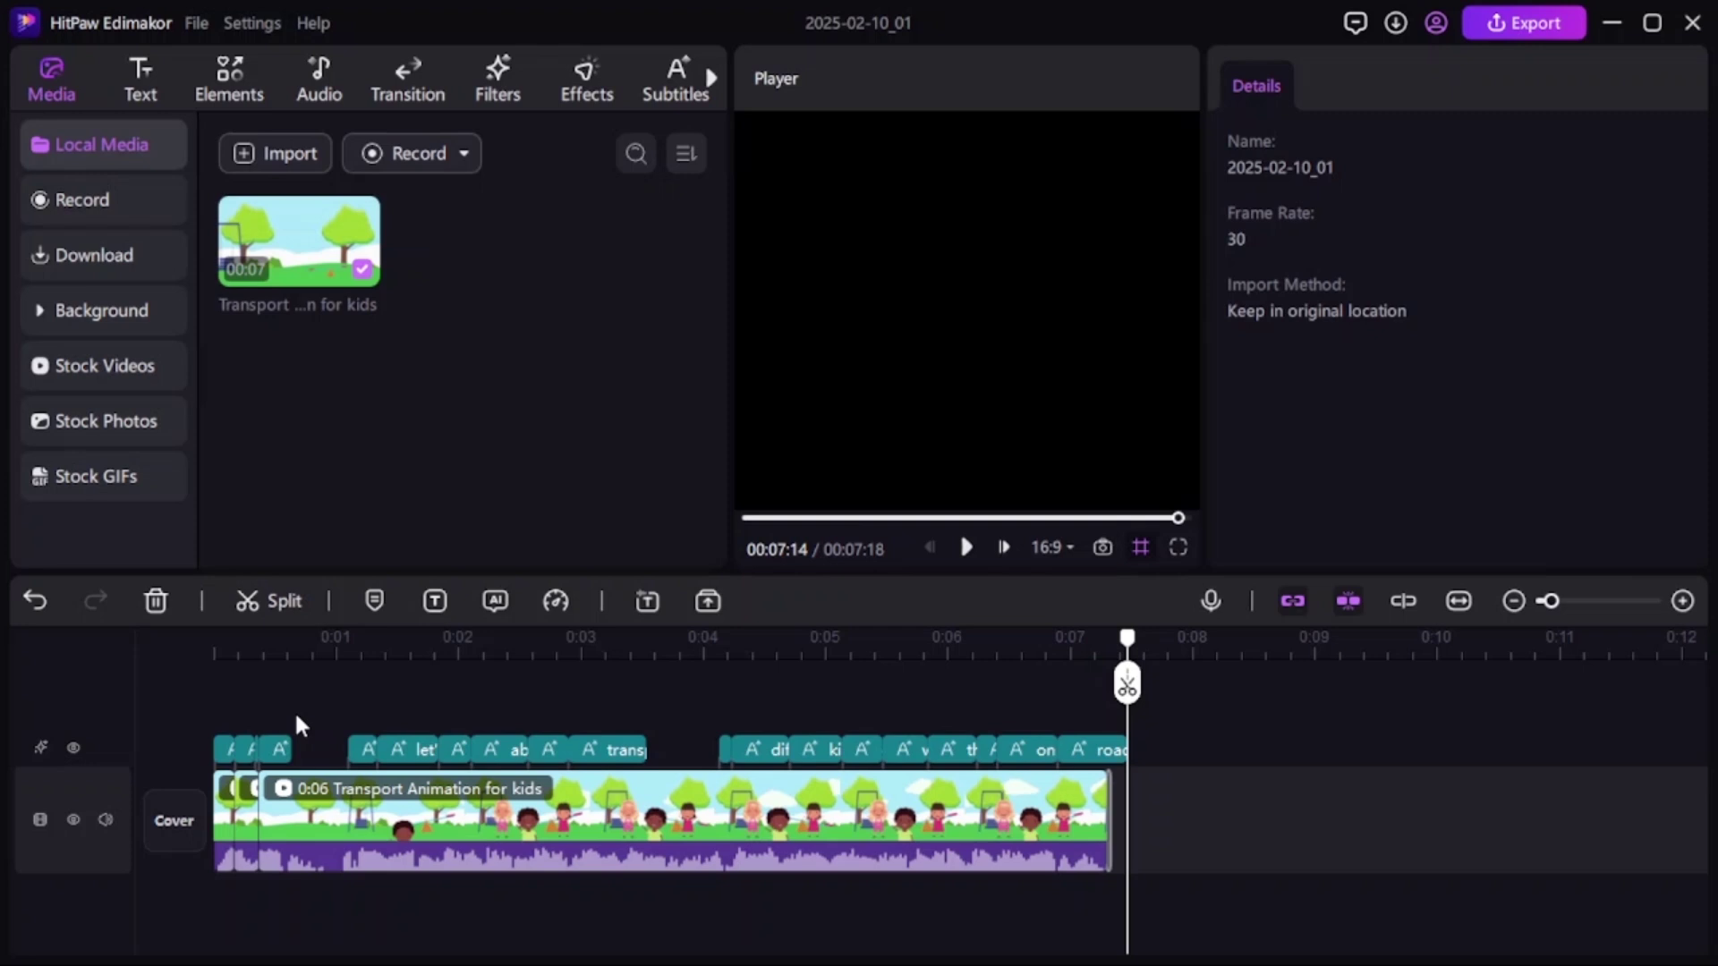
Step: Delete the unwanted piece and select the first few subtitle clips
key("Delete")
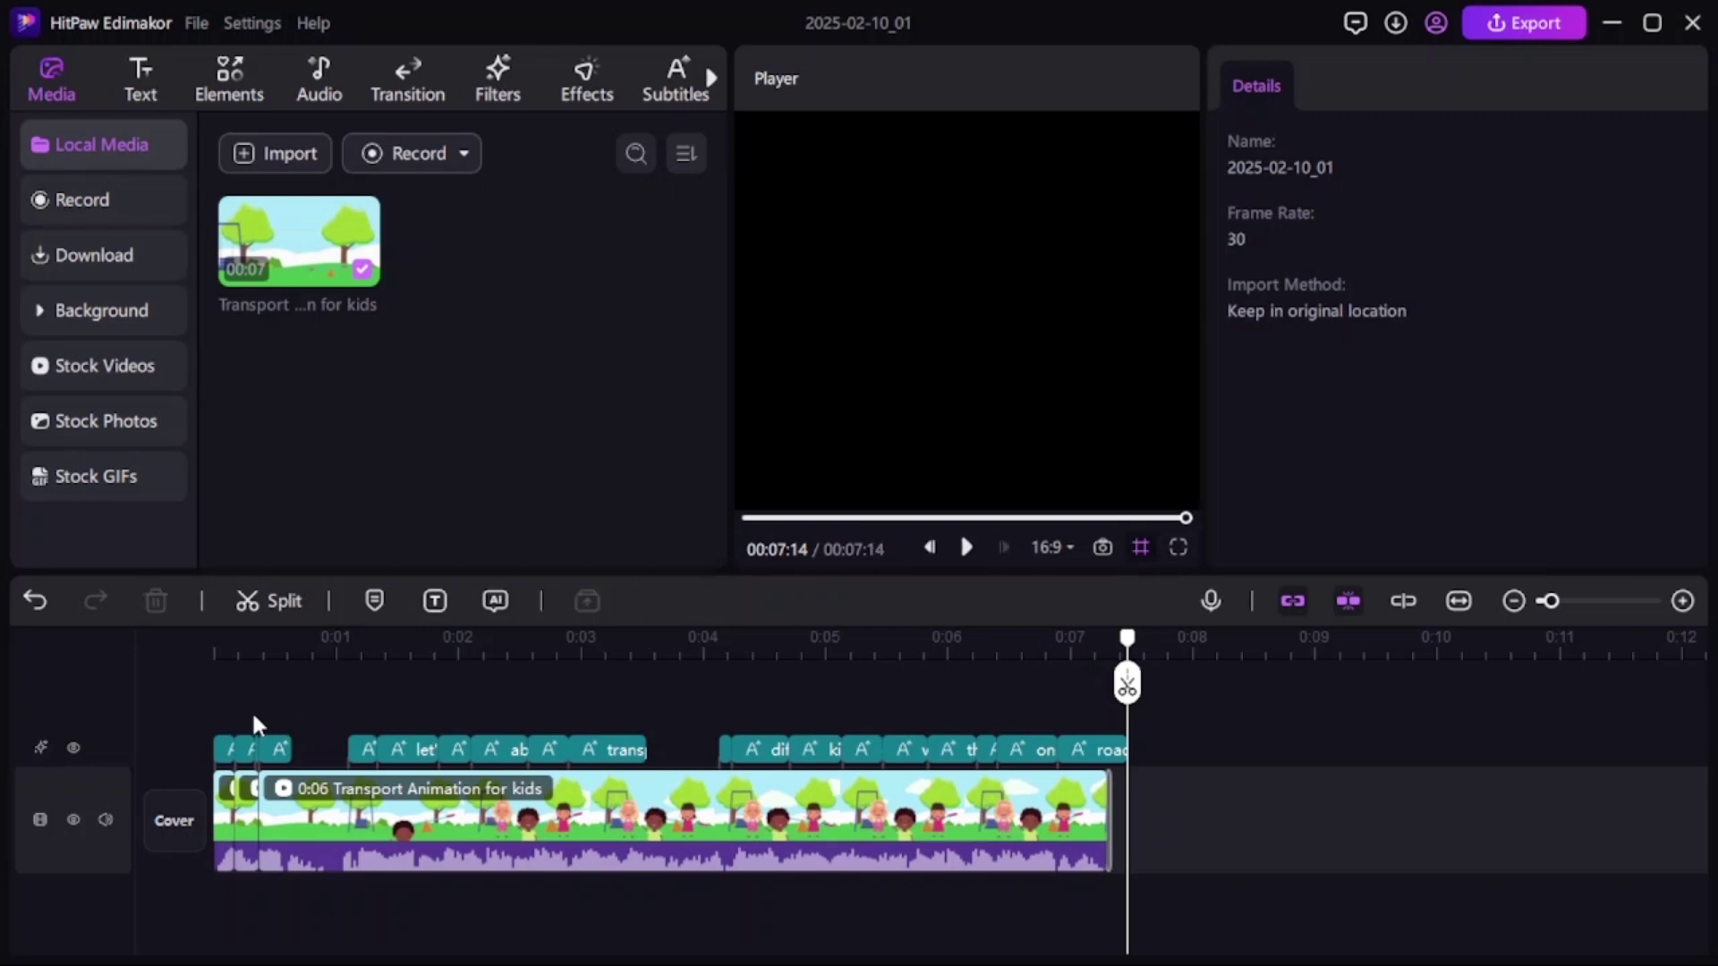
mouse_move(253, 718)
left_mouse_down()
mouse_move(699, 769)
mouse_move(1212, 758)
left_mouse_up()
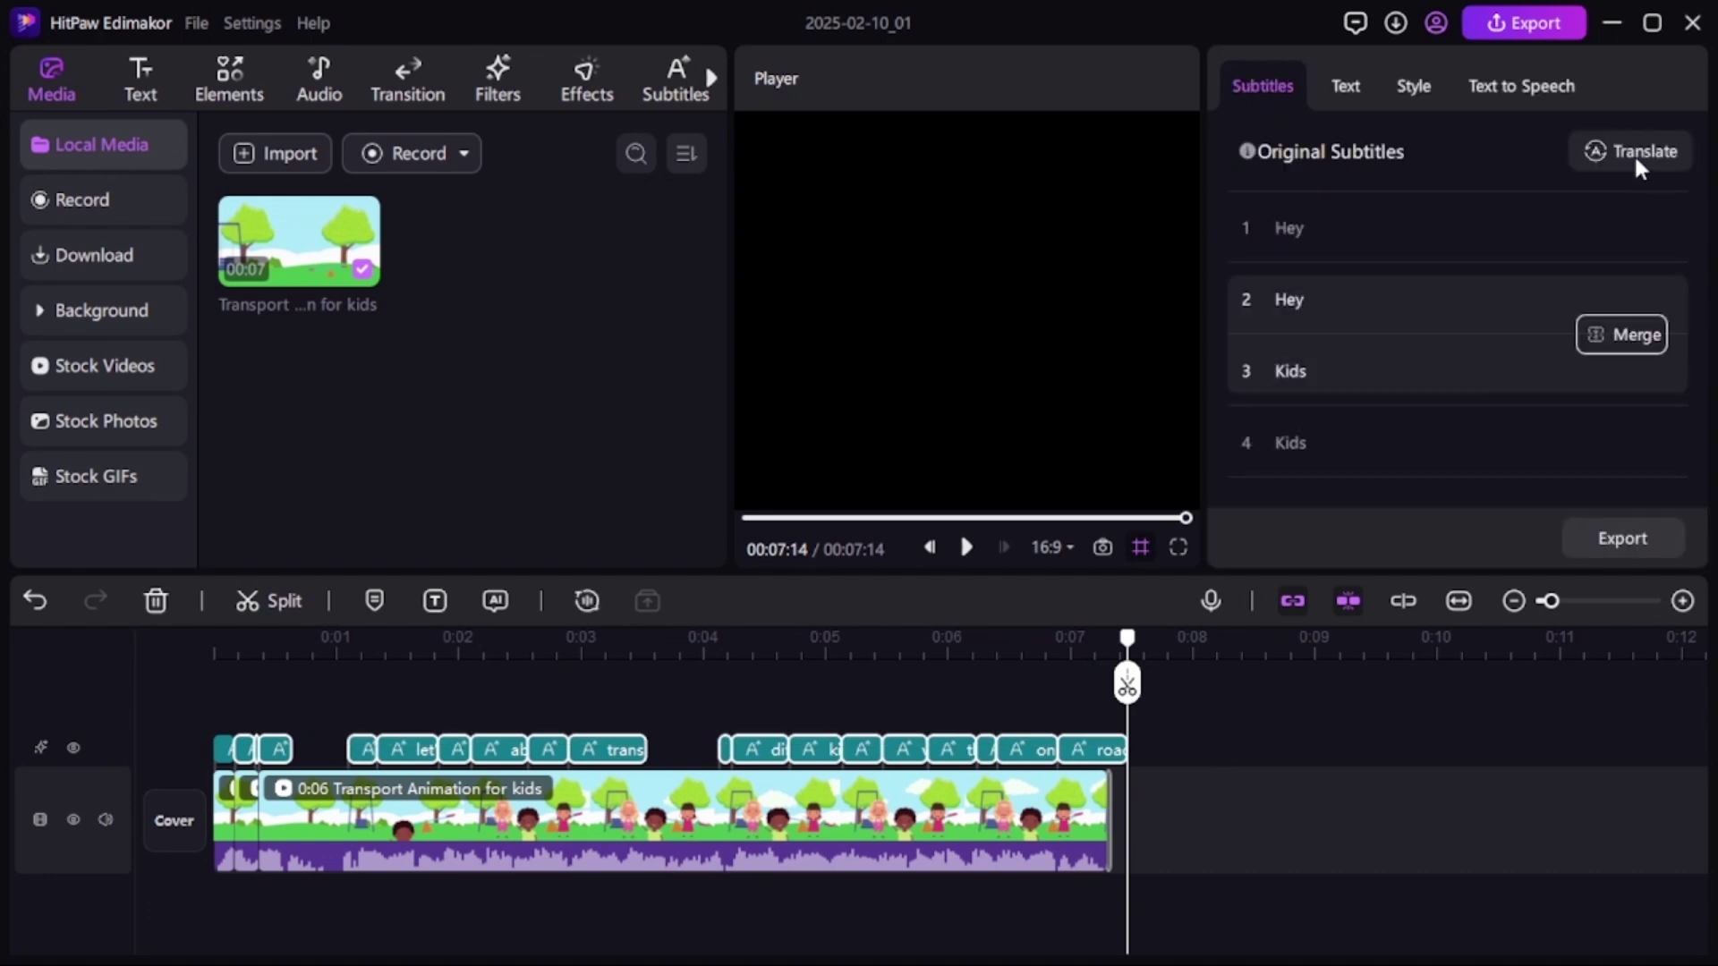
Step: Open Translate in the Subtitles panel and set the translated language to Spanish
mouse_move(1635, 152)
left_click(1636, 149)
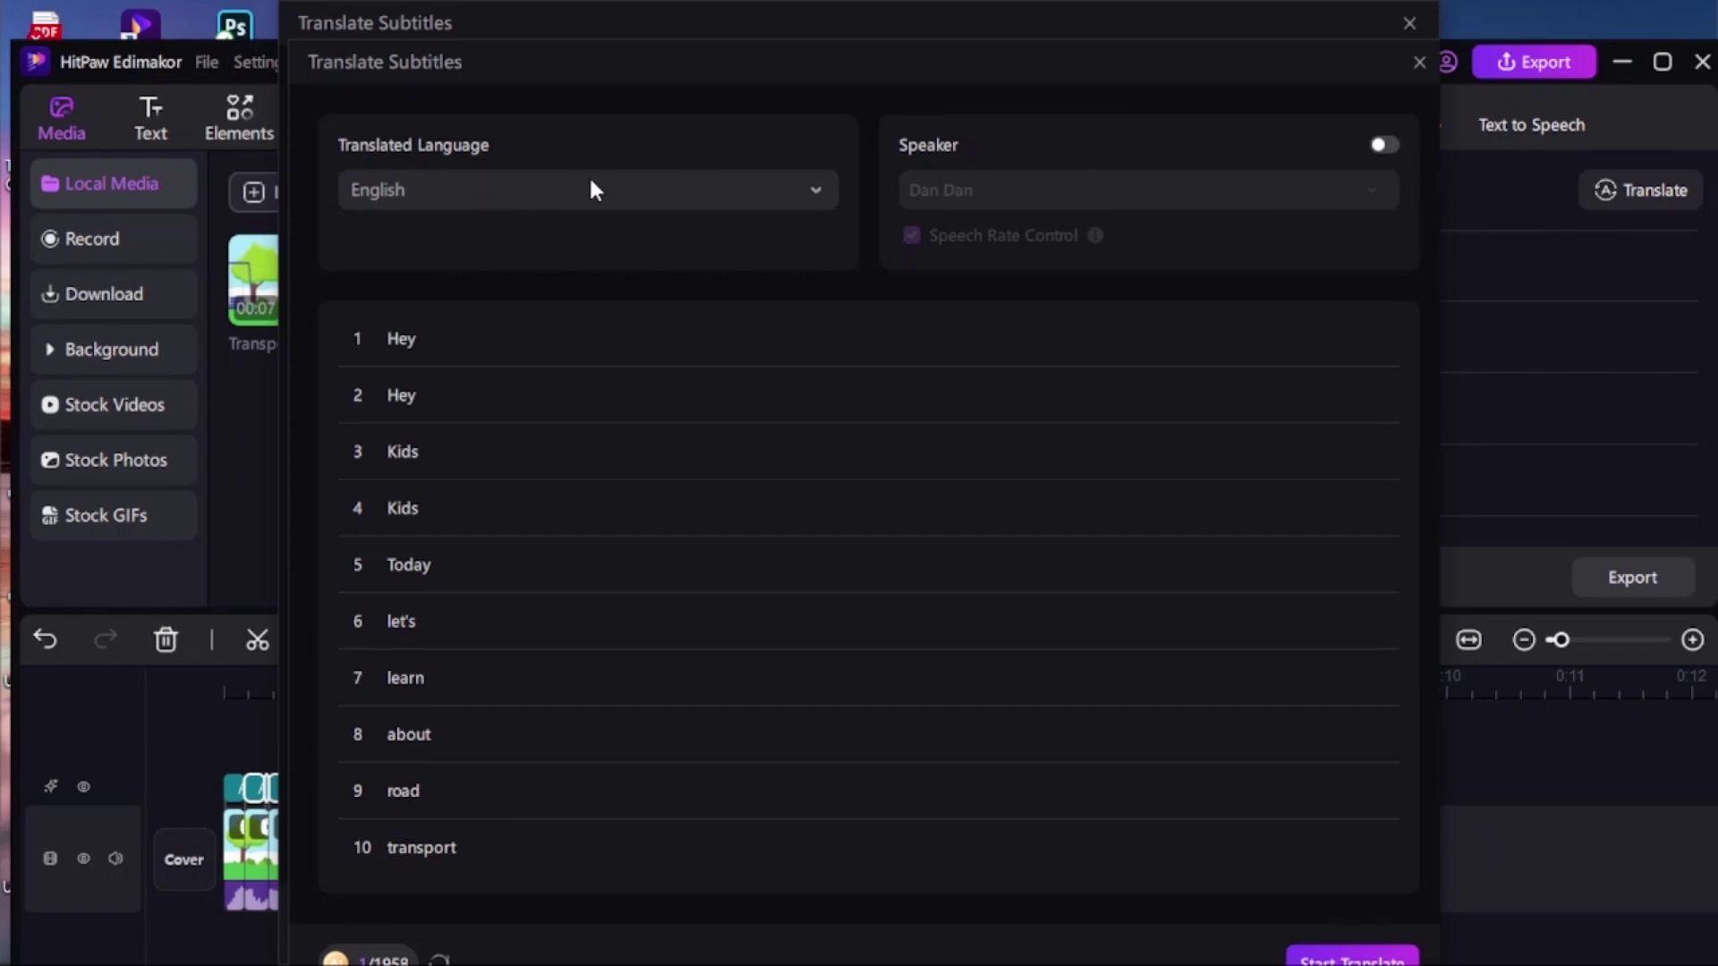
left_click(822, 189)
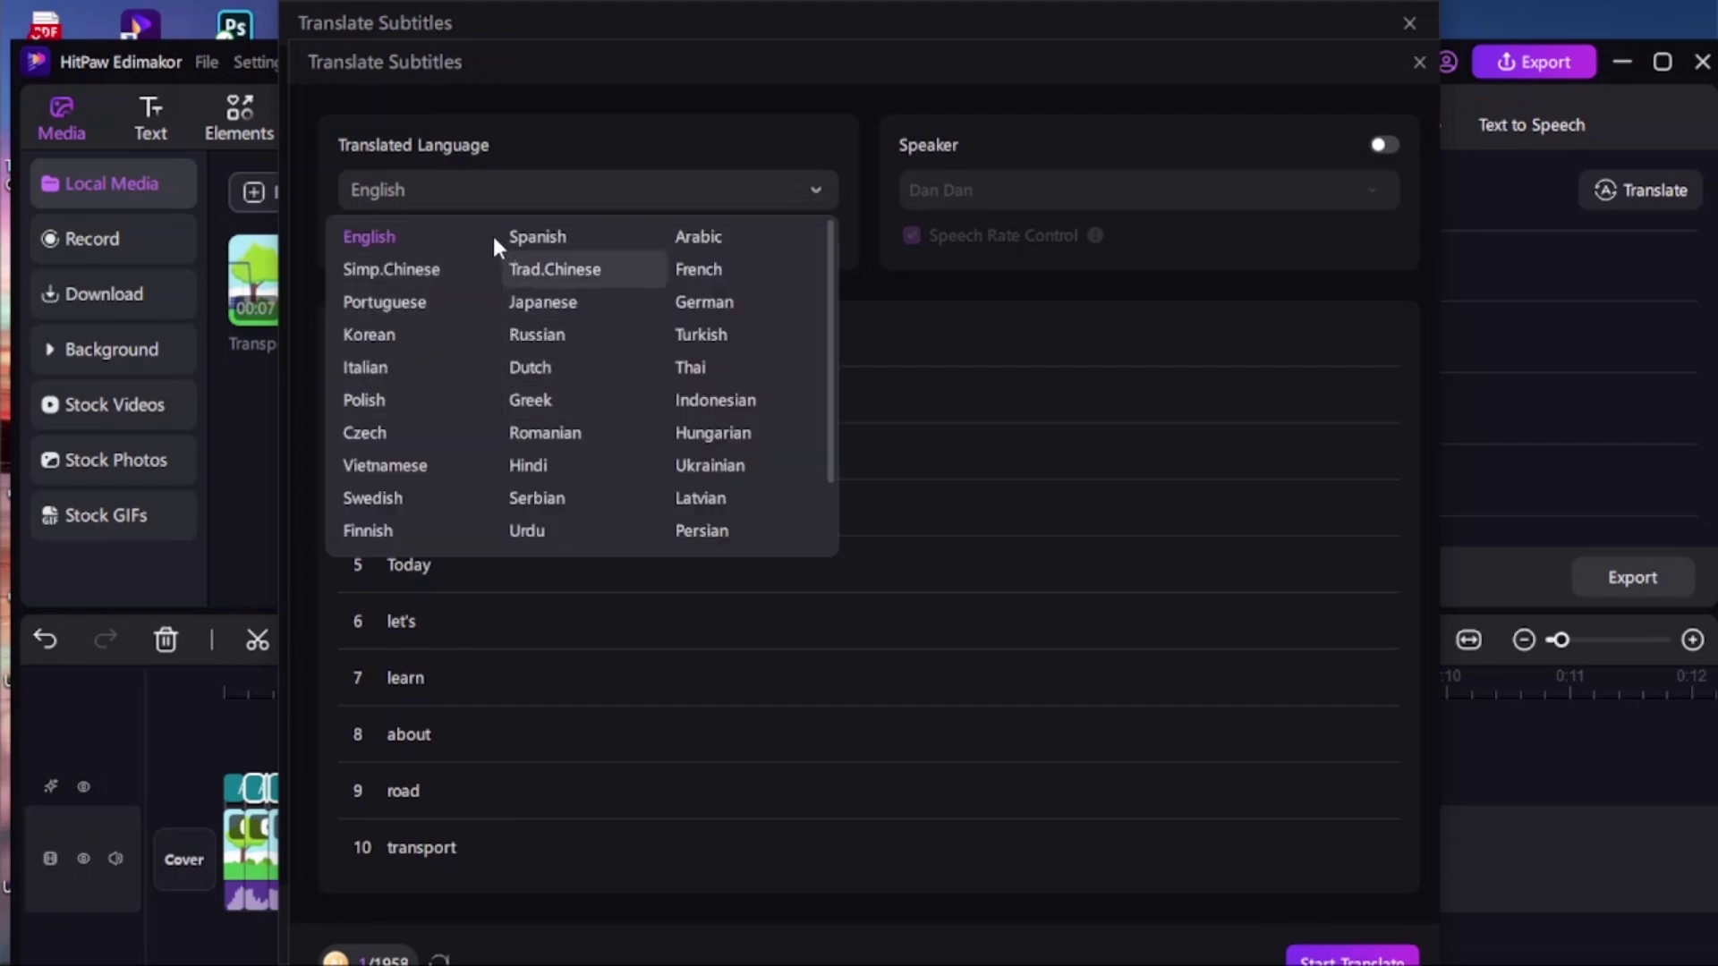
left_click(531, 236)
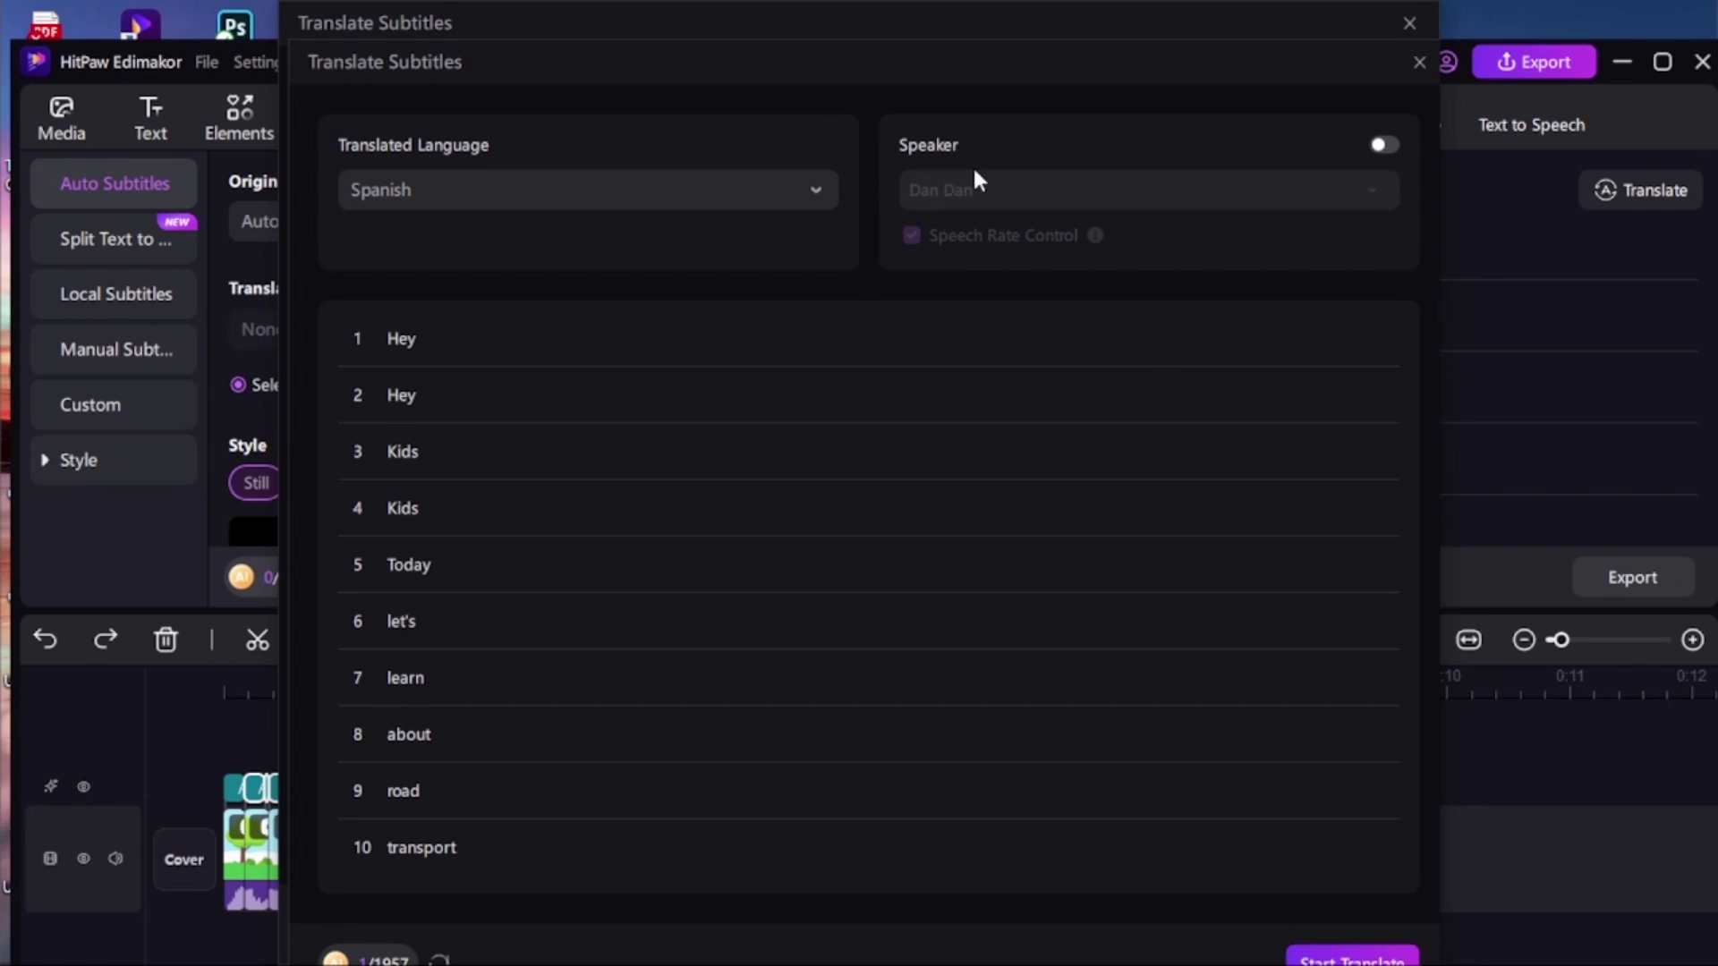
Step: Enable a Sara Martin 3 speaker voice and start the Spanish translation
left_click(1379, 145)
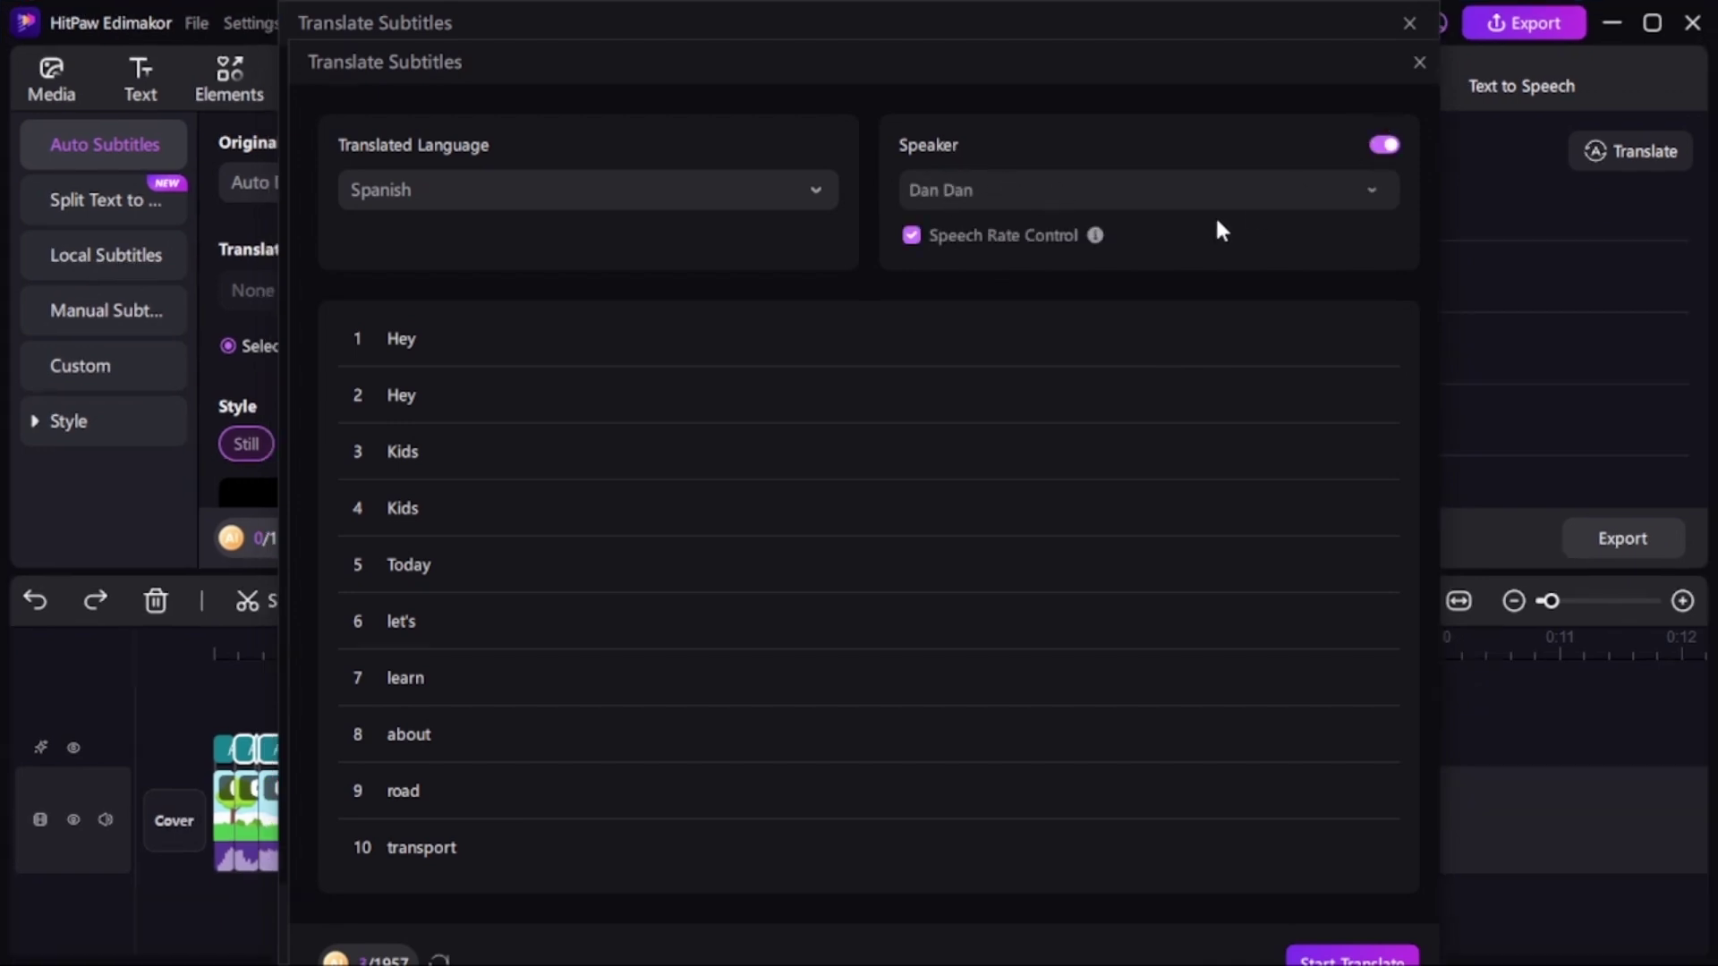
left_click(1316, 188)
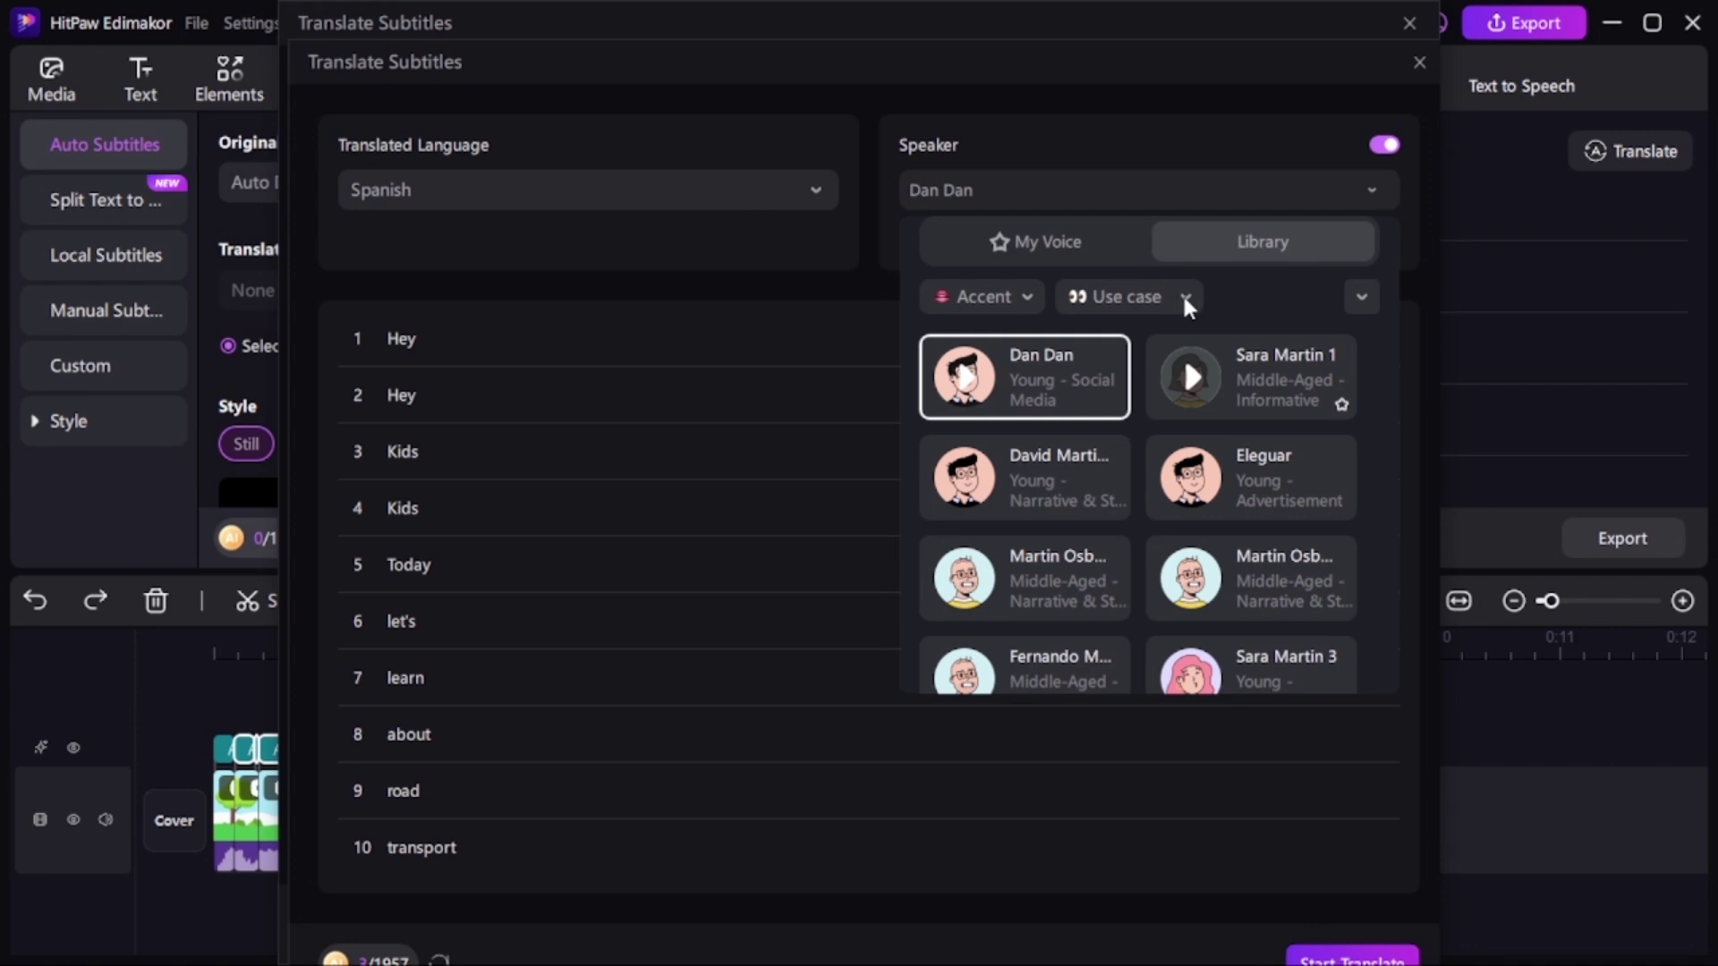
scroll(1228, 519, "down", 1)
left_click(1229, 520)
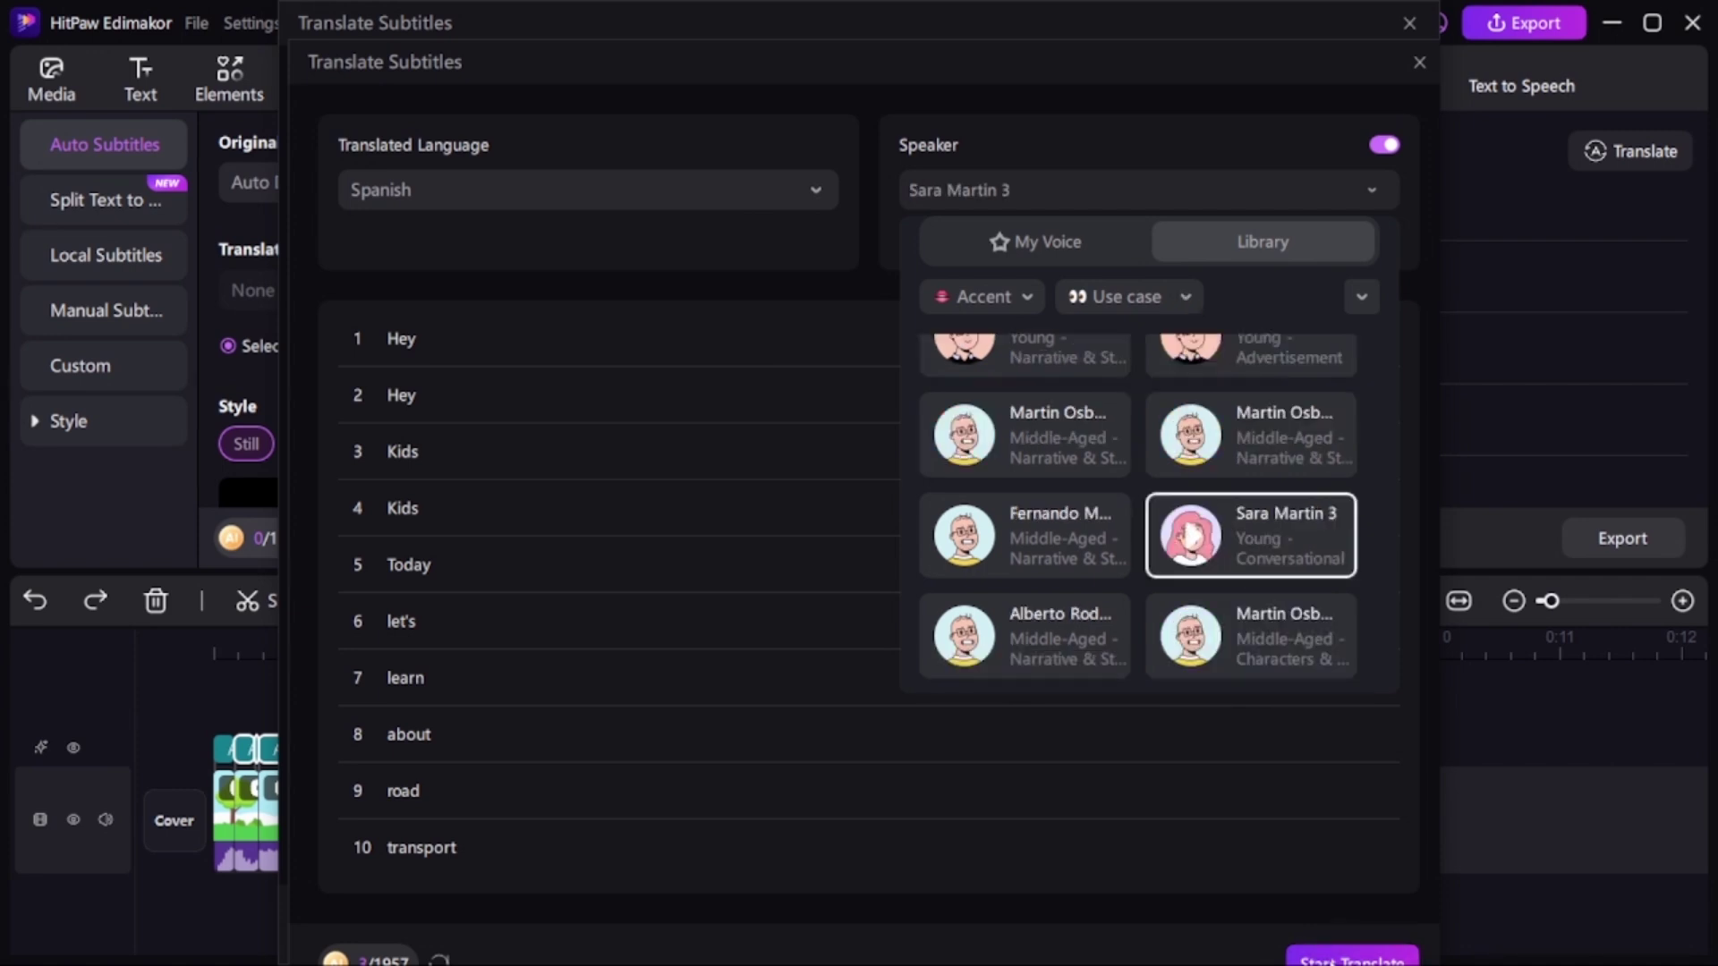
left_click(1347, 949)
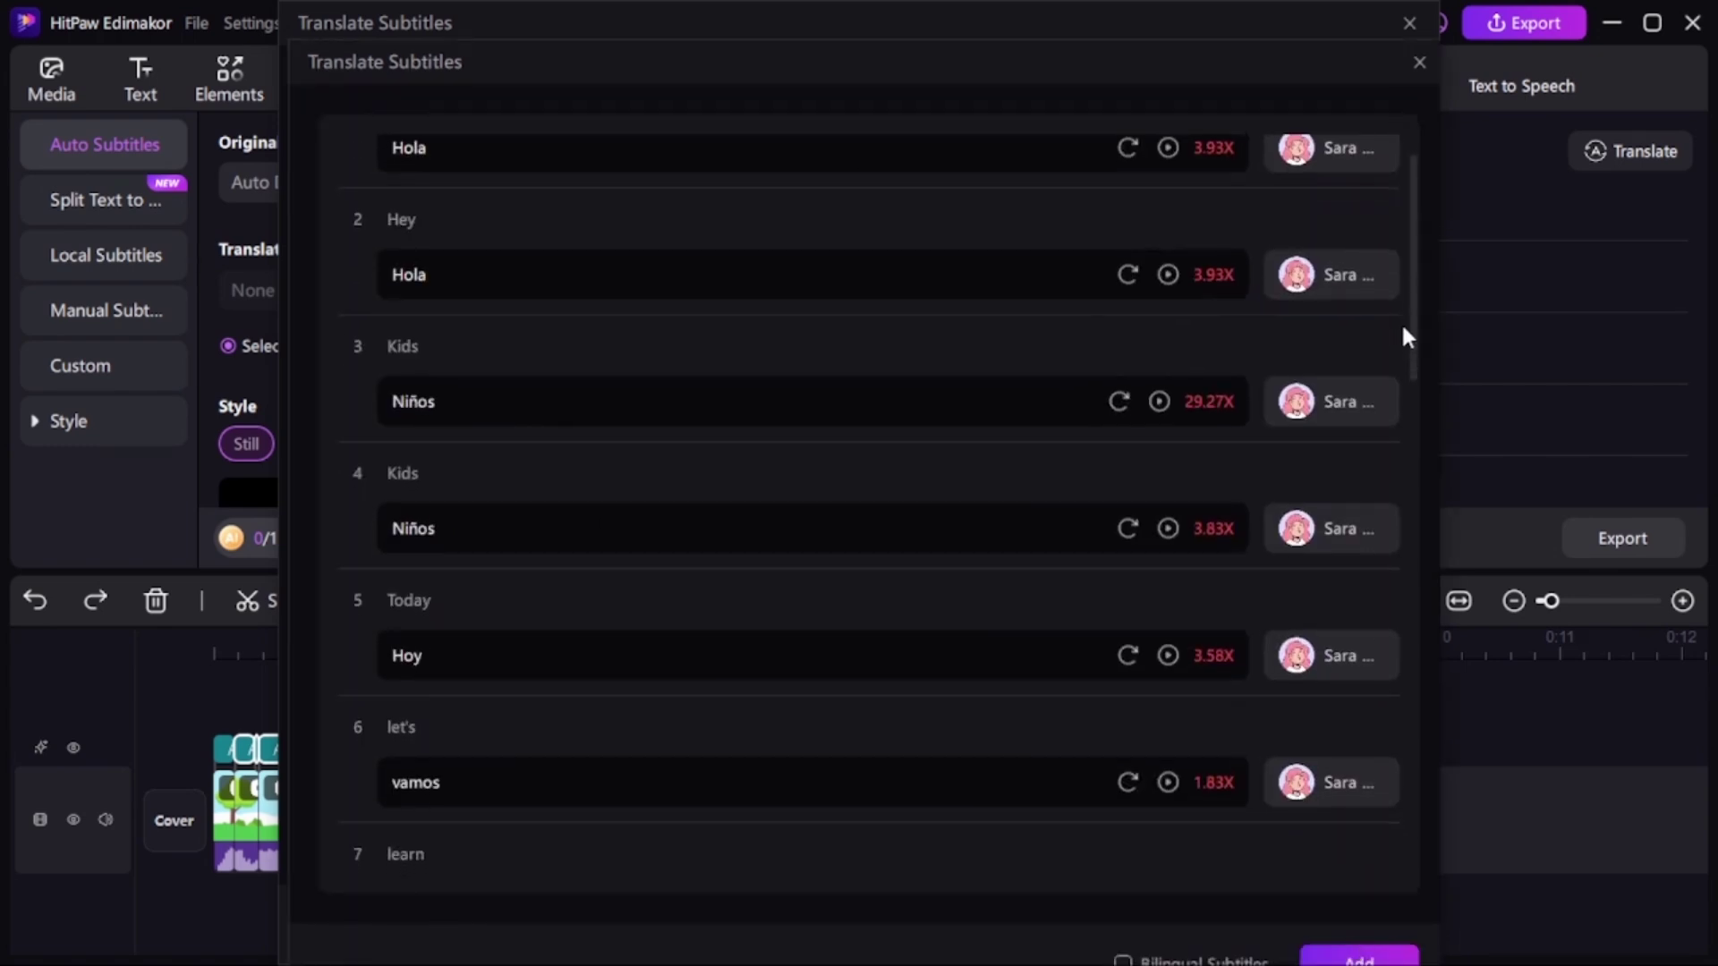
left_click_drag(1402, 324, 1403, 858)
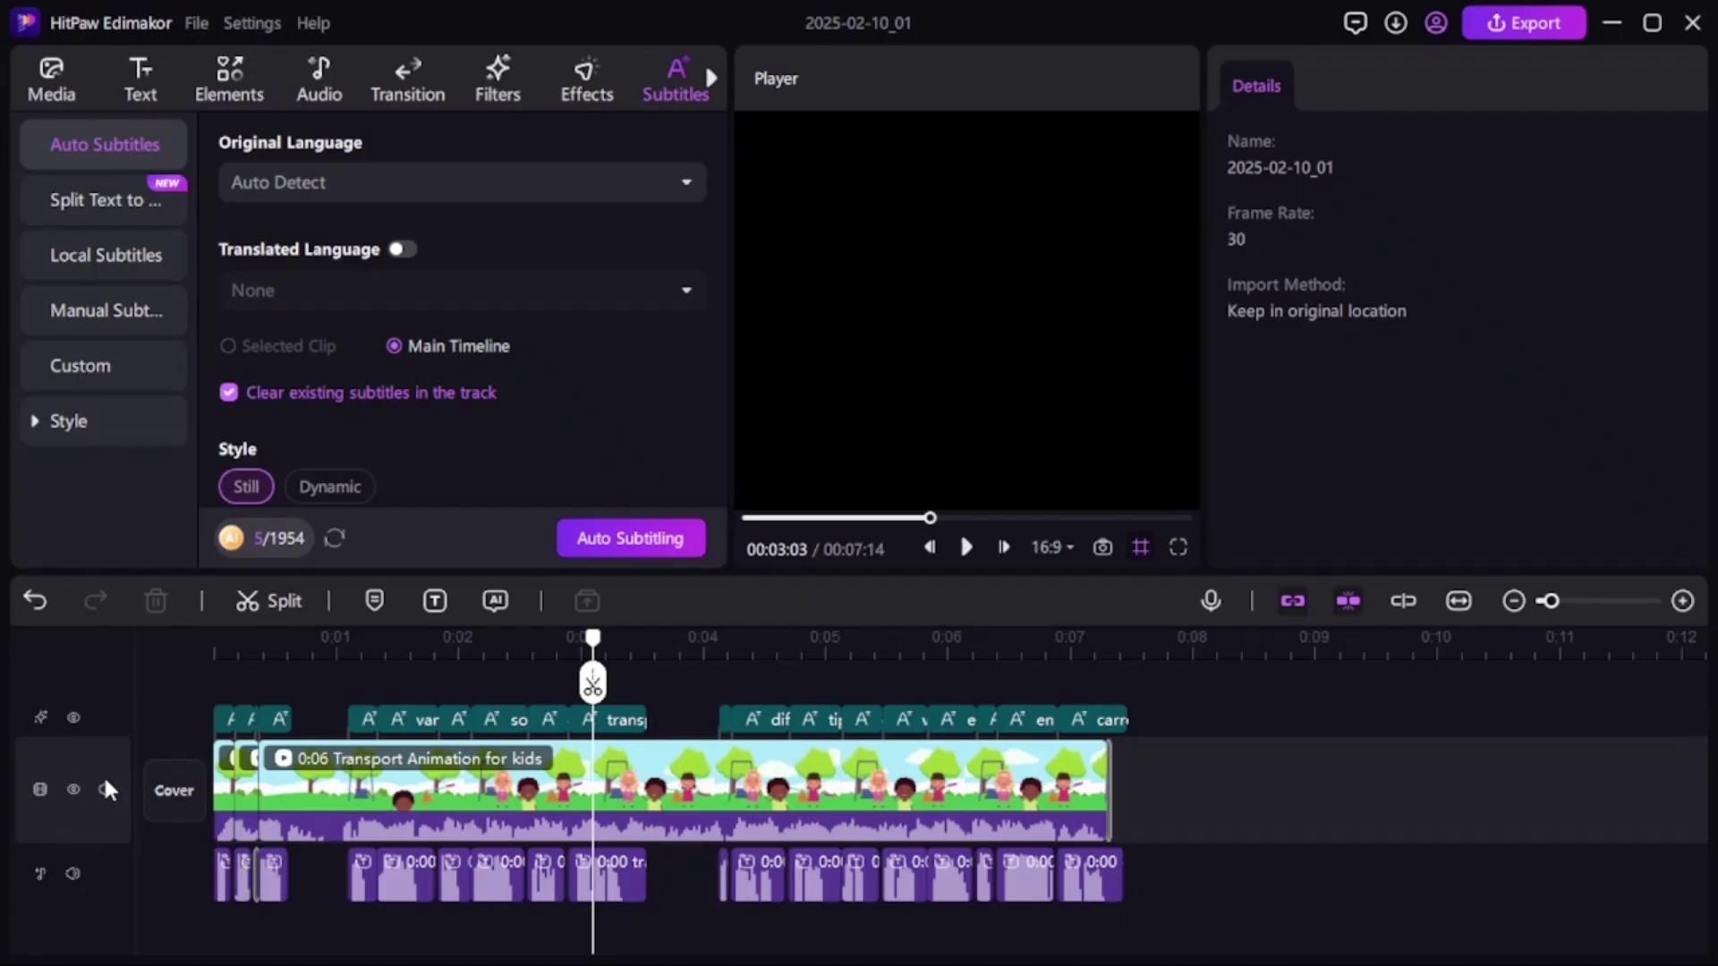
Step: Mute the original audio on the video track
left_click(106, 790)
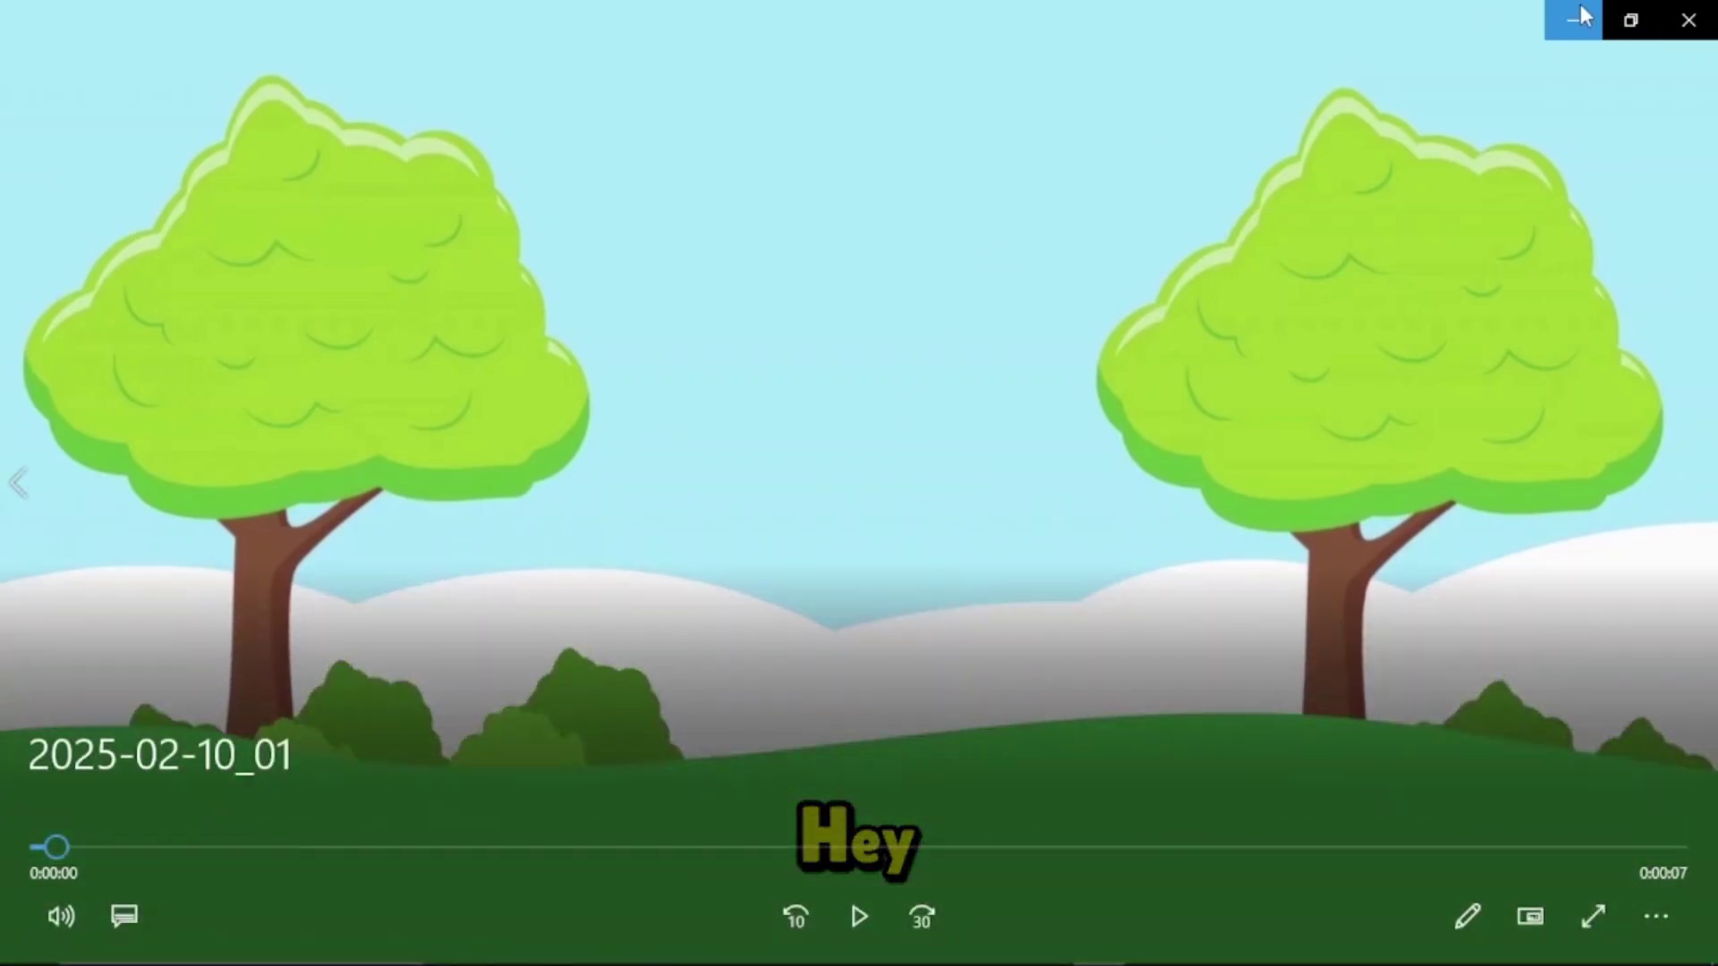
Step: Minimize Movies & TV, switch back to Edimakor, and start a new export
left_click(1582, 16)
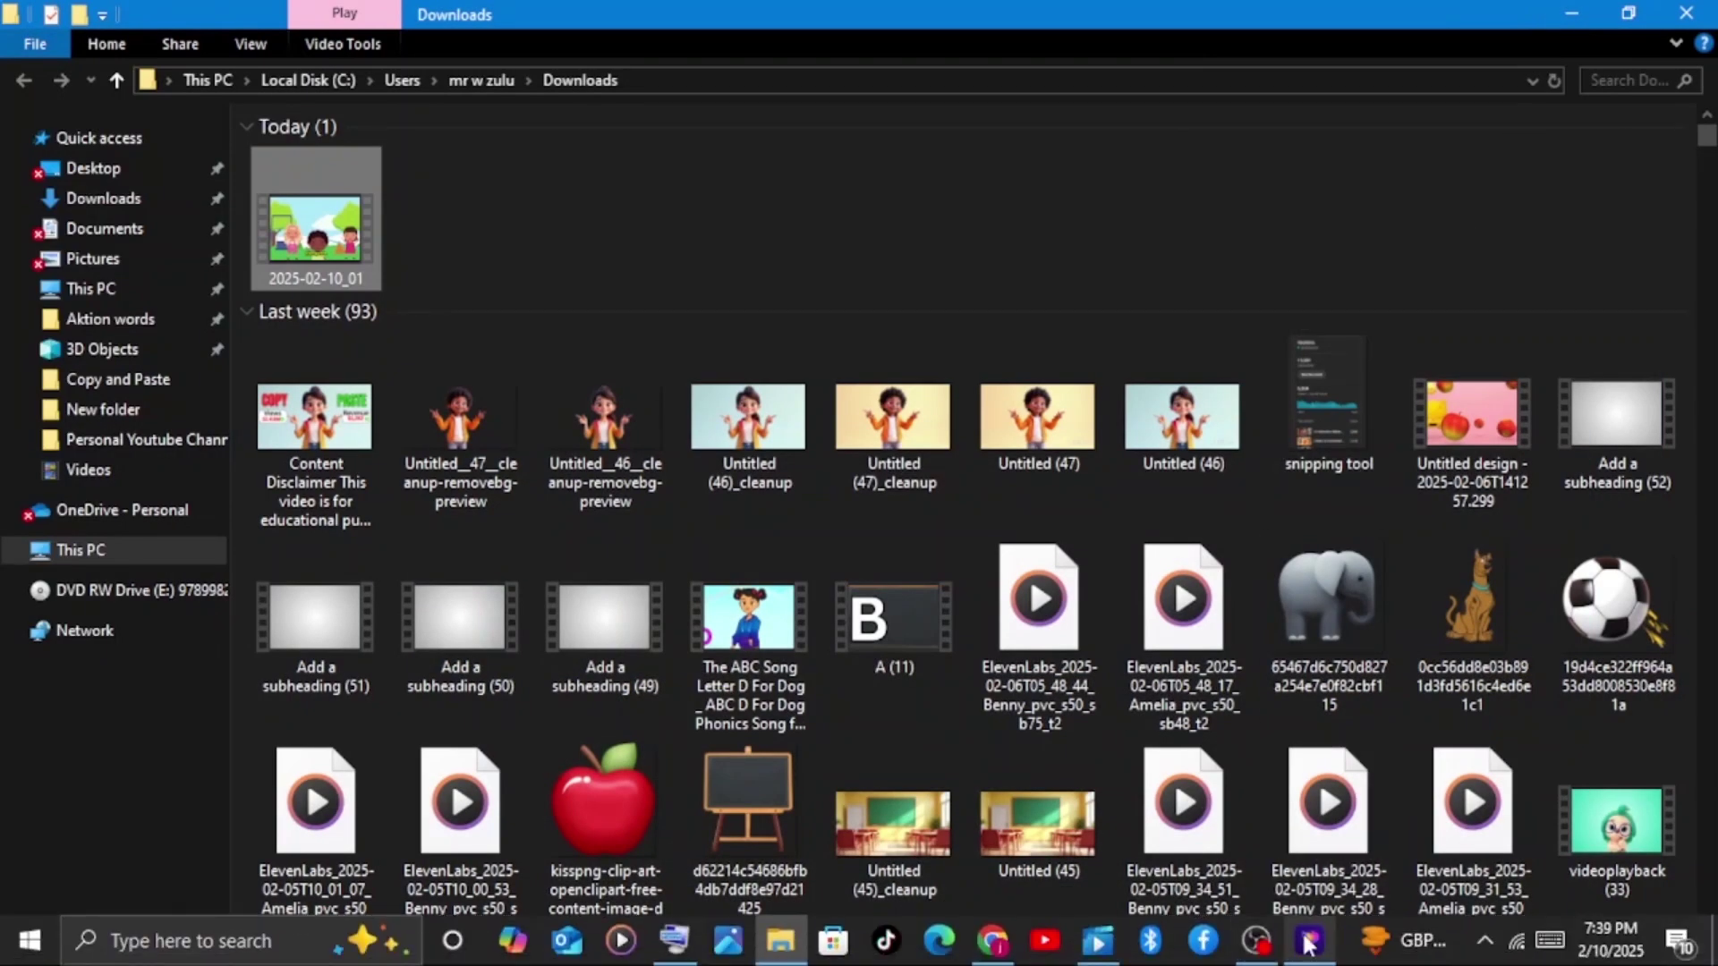
left_click(1308, 944)
left_click(1235, 879)
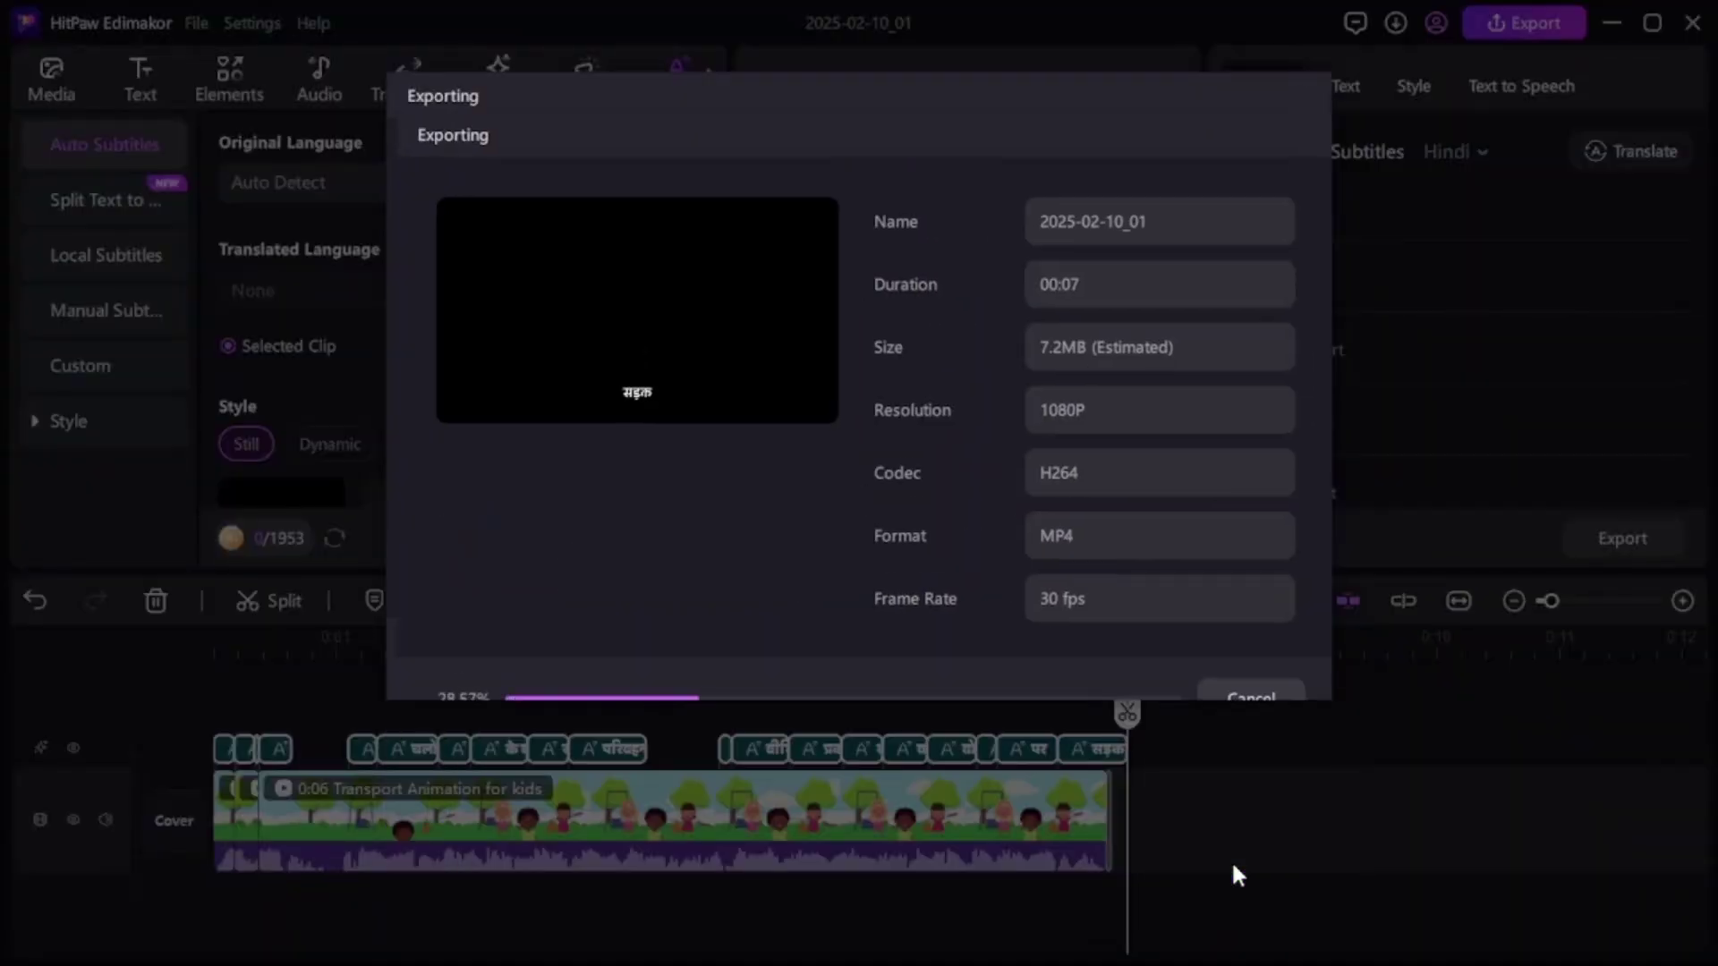